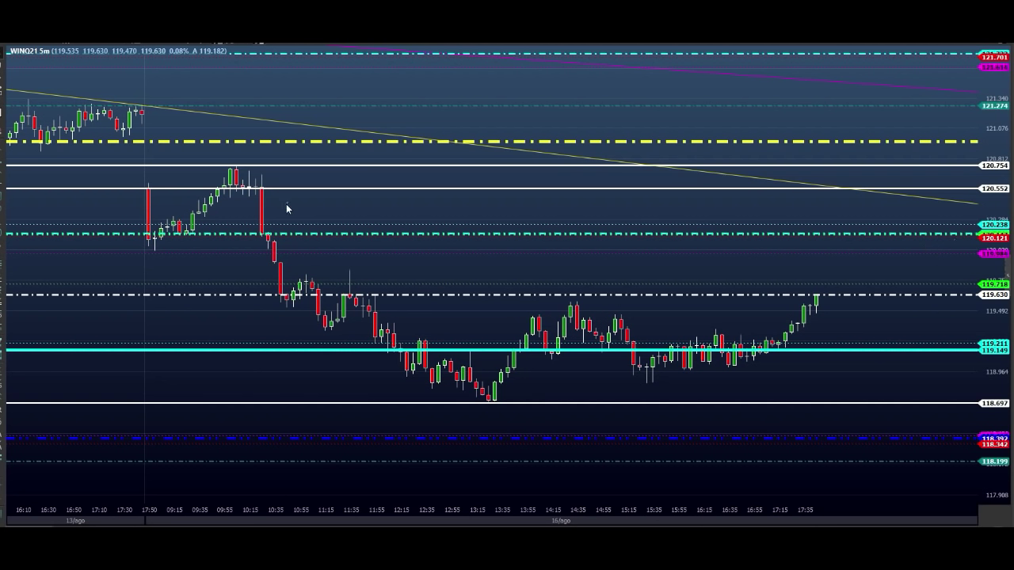
# - Draw white arrows on the WINQ21 chart across the morning peak around 120.552 and beside the 15:15 decline
pyautogui.click(242, 206)
pyautogui.moveTo(130, 183)
pyautogui.mouseDown()
pyautogui.moveTo(292, 183)
pyautogui.moveTo(290, 201)
pyautogui.mouseUp()
pyautogui.moveTo(610, 335); pyautogui.dragTo(648, 336)
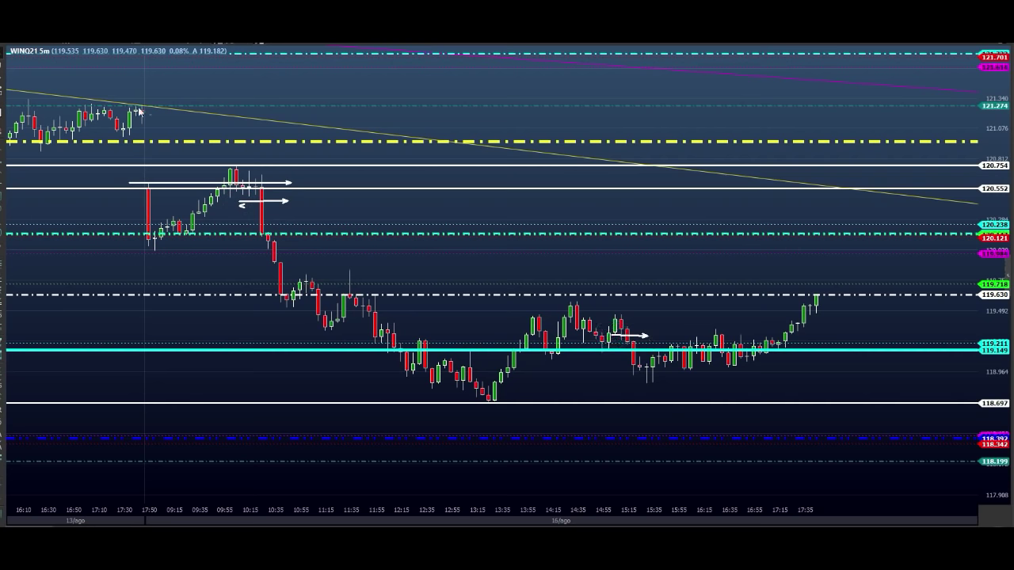
# - Draw a white descending trendline from the 13/ago closing high over the morning peak, and emphasize the area below that peak with horizontal arrows
pyautogui.moveTo(131, 100); pyautogui.dragTo(883, 526)
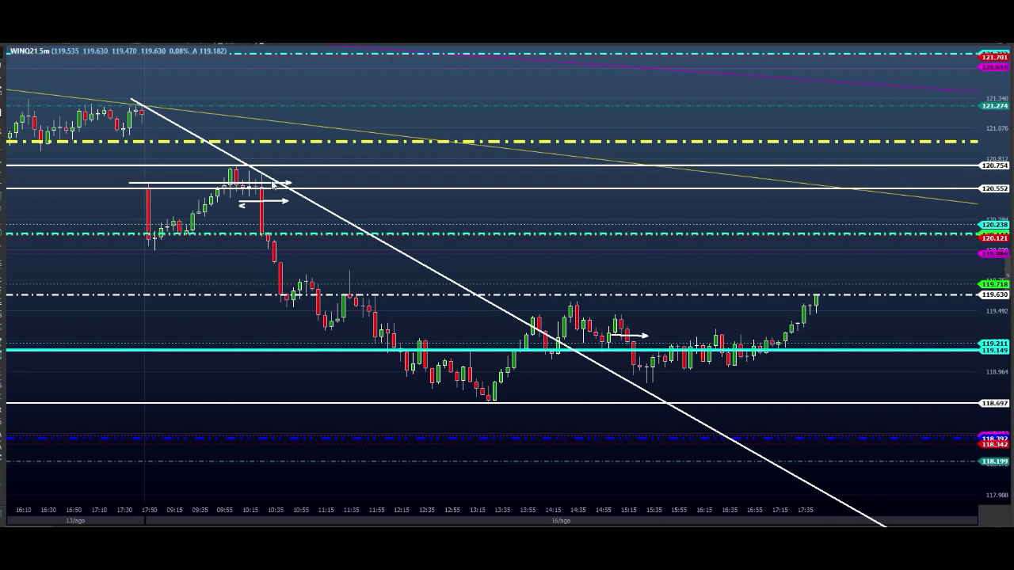
pyautogui.moveTo(236, 200); pyautogui.dragTo(301, 198)
pyautogui.moveTo(238, 200); pyautogui.dragTo(282, 202)
pyautogui.moveTo(220, 206); pyautogui.dragTo(281, 204)
pyautogui.moveTo(239, 201)
pyautogui.mouseDown()
pyautogui.moveTo(287, 201)
pyautogui.moveTo(261, 204)
pyautogui.moveTo(292, 211)
pyautogui.mouseUp()
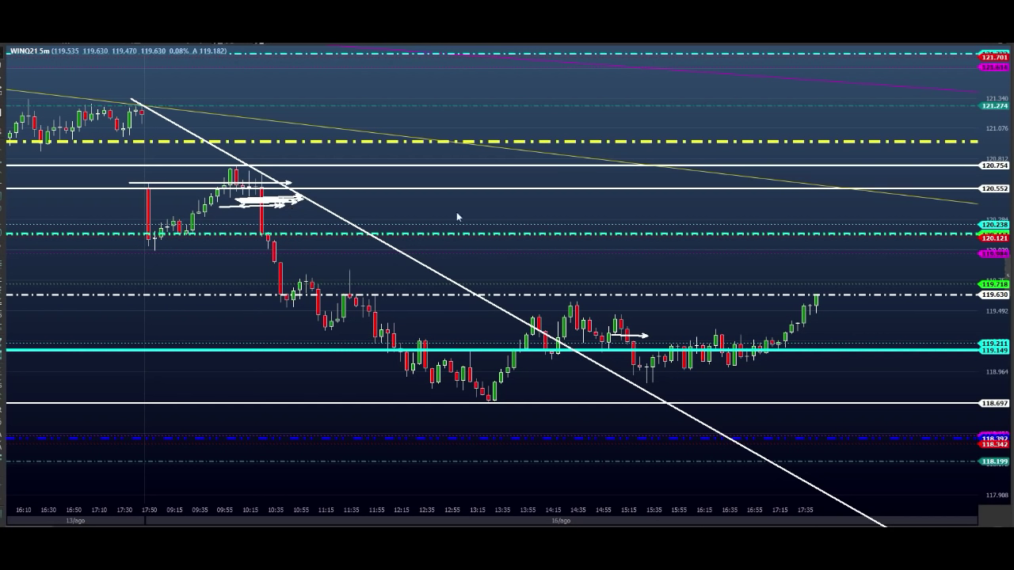
# - Mark the opening low, the morning rise and peak, and the sharp drop to the 10:35 low with yellow arrows
pyautogui.moveTo(146, 246); pyautogui.dragTo(198, 246)
pyautogui.moveTo(186, 212); pyautogui.dragTo(222, 205)
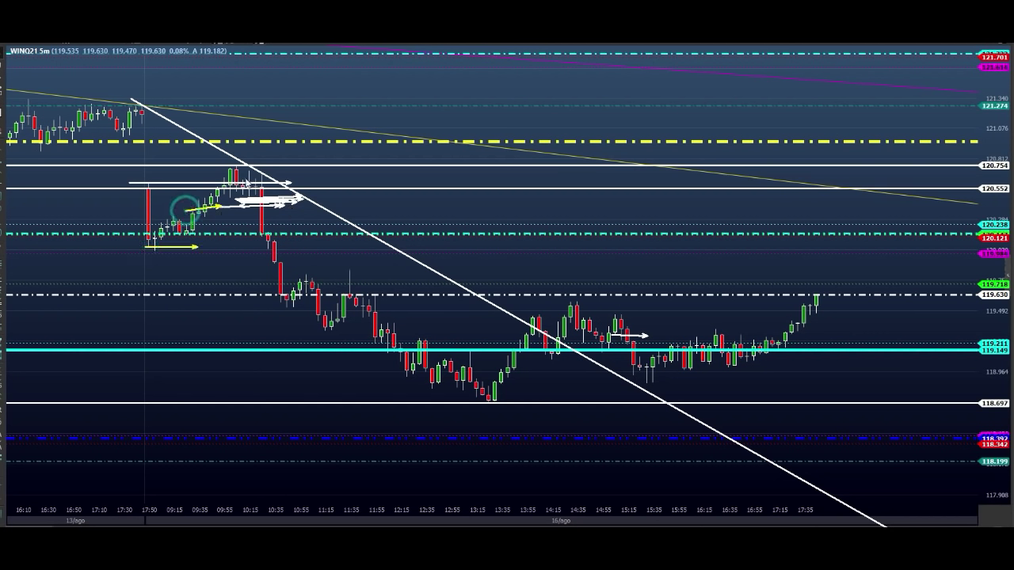
pyautogui.moveTo(242, 169)
pyautogui.mouseDown()
pyautogui.moveTo(219, 183)
pyautogui.moveTo(252, 181)
pyautogui.moveTo(266, 214)
pyautogui.mouseUp()
pyautogui.moveTo(246, 290); pyautogui.dragTo(297, 285)
pyautogui.moveTo(301, 281); pyautogui.dragTo(278, 307)
pyautogui.moveTo(284, 290); pyautogui.dragTo(306, 300)
pyautogui.moveTo(258, 184); pyautogui.dragTo(289, 291)
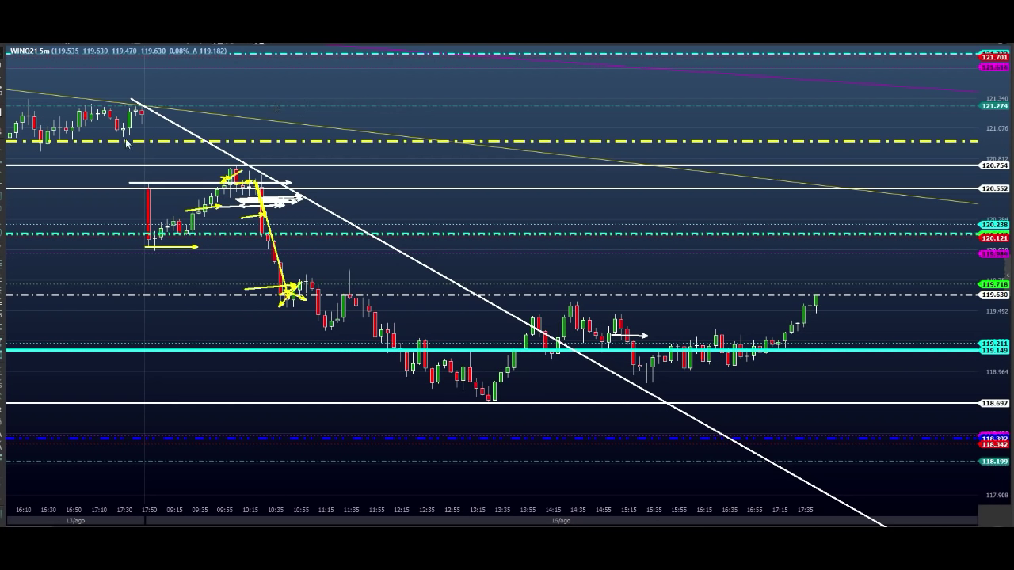
# - Draw the opening gap as a red bar down from the 13/ago close and box the morning range with a white rectangle
pyautogui.moveTo(141, 111); pyautogui.dragTo(142, 236)
pyautogui.moveTo(132, 164); pyautogui.dragTo(291, 251)
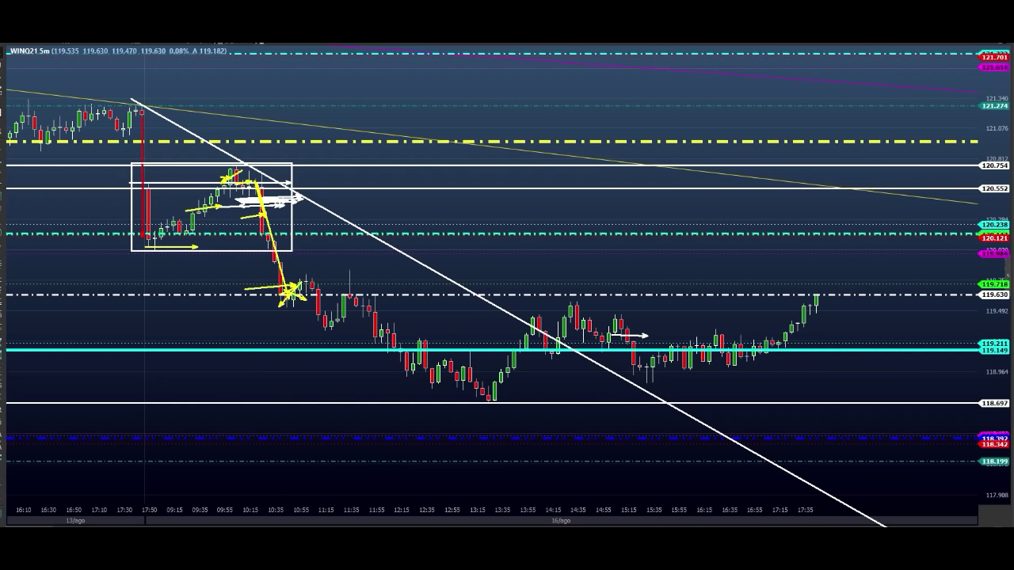
# - Highlight the boxed range's two large bearish candles and its low with thick red marks, and clear all annotations
pyautogui.moveTo(142, 169); pyautogui.dragTo(153, 245)
pyautogui.moveTo(255, 187); pyautogui.dragTo(269, 242)
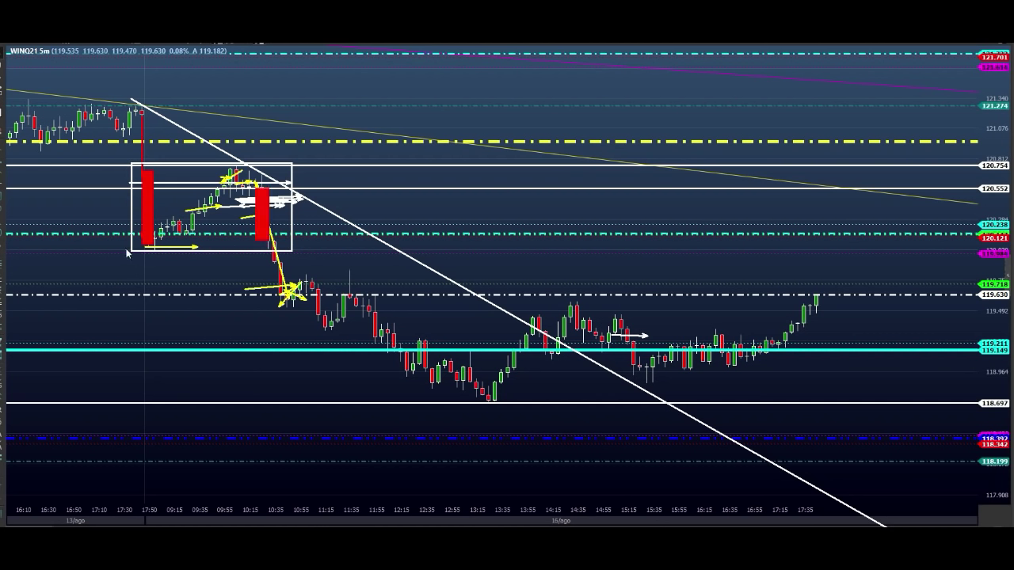
pyautogui.moveTo(126, 251); pyautogui.dragTo(392, 249)
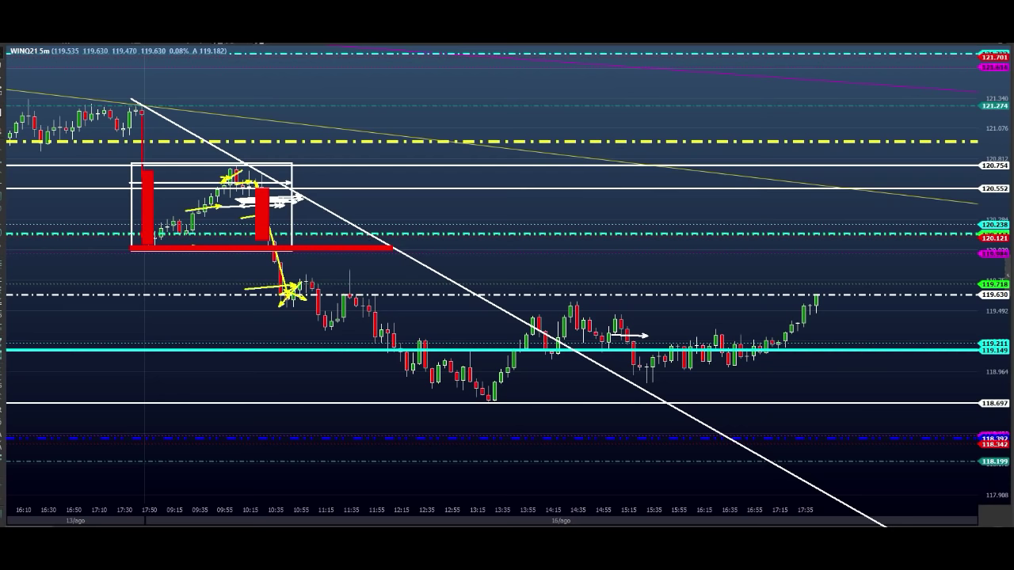
pyautogui.press('Escape')
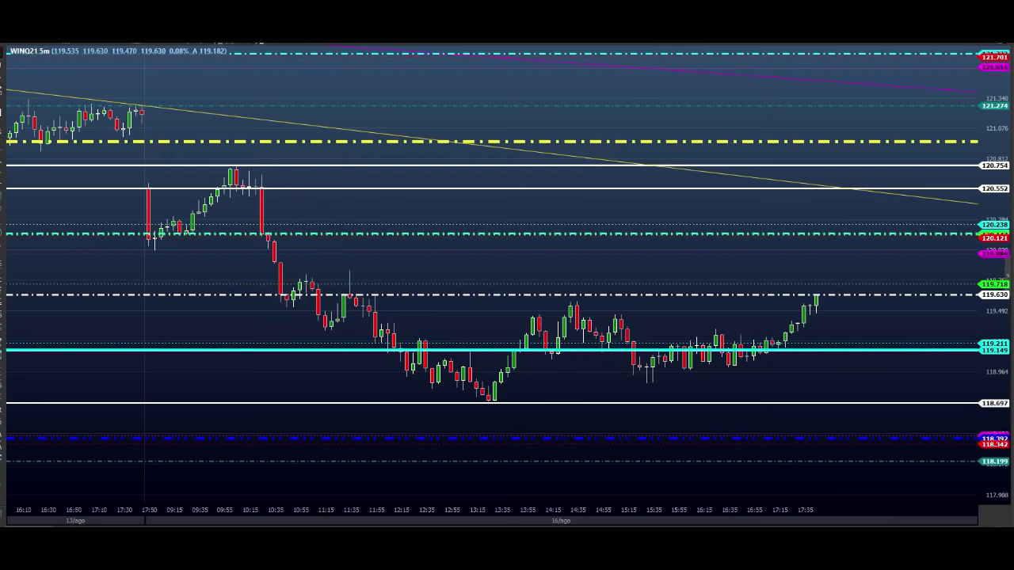
# - Sketch the morning rise to the peak near 120.754 and the decline toward the 11:15 low, and clear the annotations
pyautogui.moveTo(247, 199); pyautogui.dragTo(290, 201)
pyautogui.moveTo(141, 244)
pyautogui.mouseDown()
pyautogui.moveTo(169, 242)
pyautogui.moveTo(223, 179)
pyautogui.moveTo(258, 173)
pyautogui.mouseUp()
pyautogui.moveTo(216, 176); pyautogui.dragTo(249, 174)
pyautogui.moveTo(202, 206); pyautogui.dragTo(319, 342)
pyautogui.moveTo(314, 331); pyautogui.dragTo(343, 325)
pyautogui.press('Escape')
# - Mark the yellow dash-dot level, the opening low, the 10:15 breakdown candle and the following low with red arrows, and clear them
pyautogui.moveTo(98, 146); pyautogui.dragTo(349, 146)
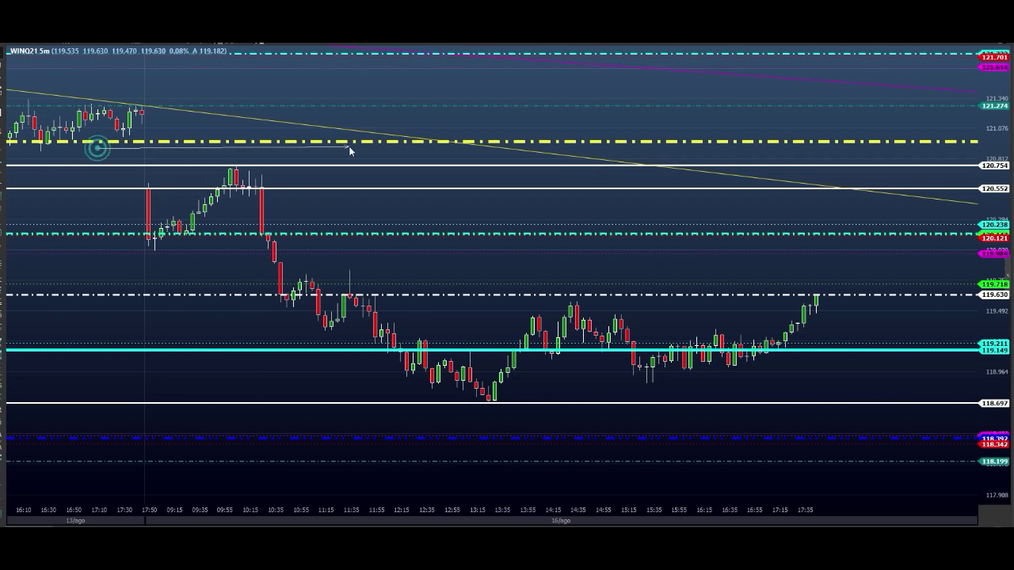
pyautogui.moveTo(132, 242); pyautogui.dragTo(183, 245)
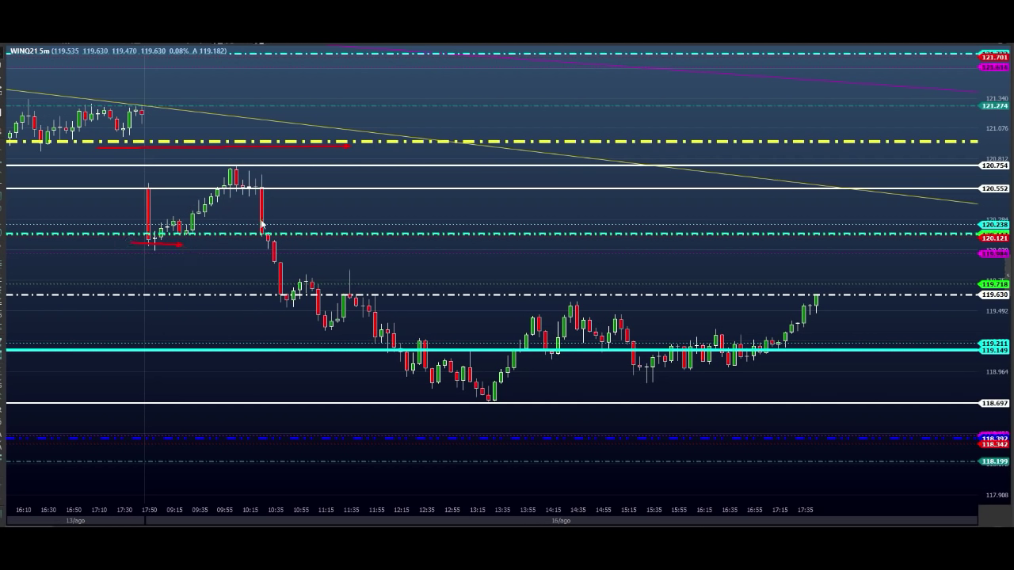
pyautogui.moveTo(275, 229); pyautogui.dragTo(255, 239)
pyautogui.moveTo(266, 302); pyautogui.dragTo(366, 303)
pyautogui.press('Escape')
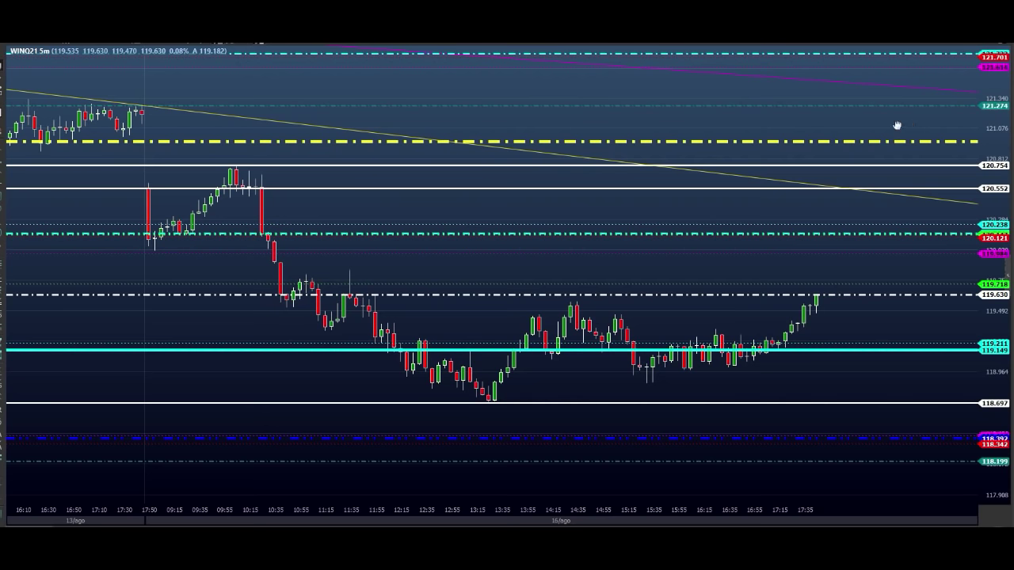
# - Sketch a red projected path from 119.630 up to 120.238 and down past 118.199, and mark the 118.697 level
pyautogui.moveTo(898, 126); pyautogui.dragTo(803, 106)
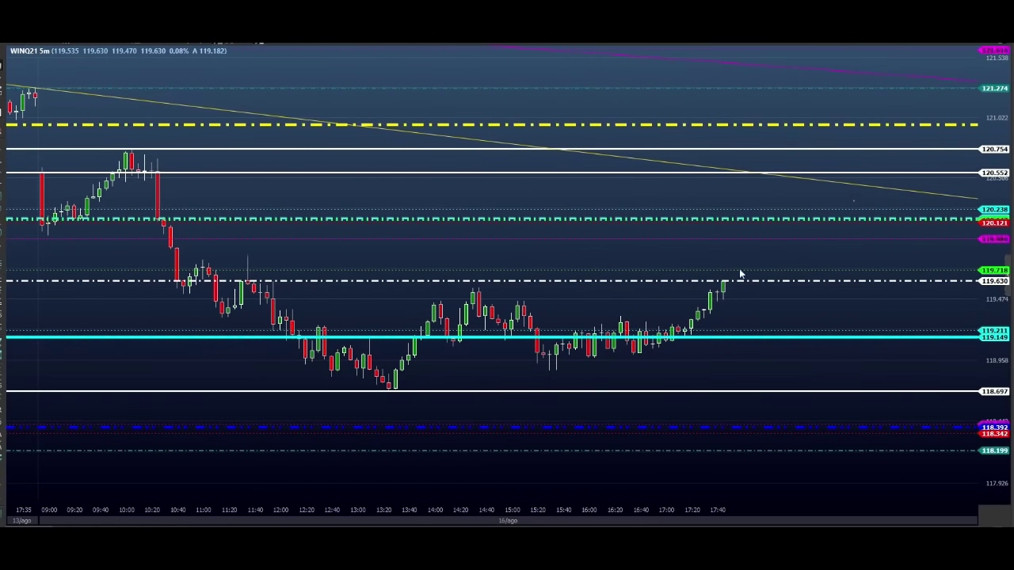
pyautogui.moveTo(725, 288)
pyautogui.mouseDown()
pyautogui.moveTo(752, 246)
pyautogui.moveTo(772, 244)
pyautogui.moveTo(792, 220)
pyautogui.moveTo(816, 277)
pyautogui.mouseUp()
pyautogui.moveTo(839, 213)
pyautogui.mouseDown()
pyautogui.moveTo(878, 357)
pyautogui.moveTo(908, 409)
pyautogui.moveTo(924, 399)
pyautogui.moveTo(940, 423)
pyautogui.moveTo(987, 427)
pyautogui.mouseUp()
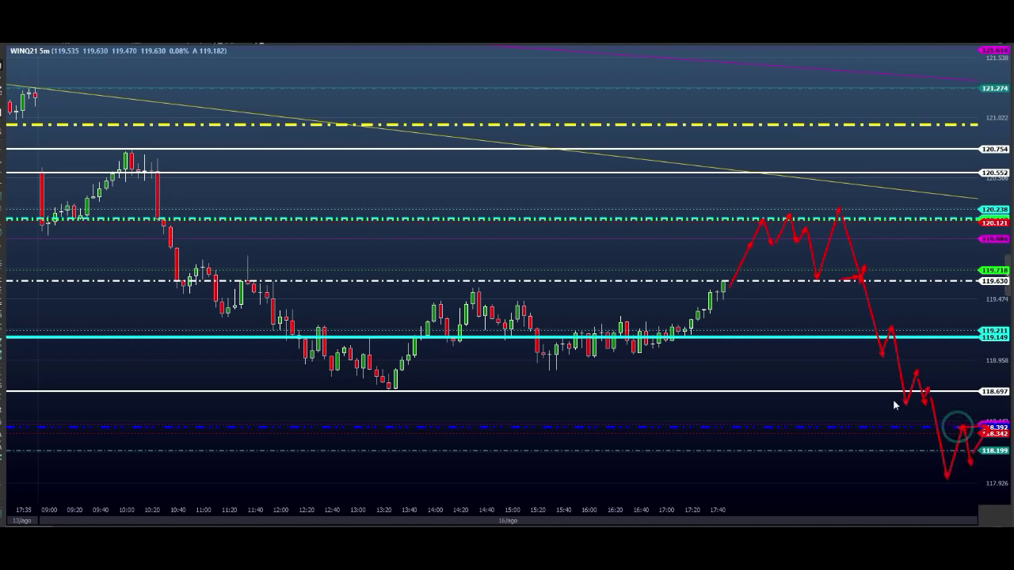
pyautogui.moveTo(849, 383)
pyautogui.mouseDown()
pyautogui.moveTo(988, 387)
pyautogui.moveTo(947, 390)
pyautogui.mouseUp()
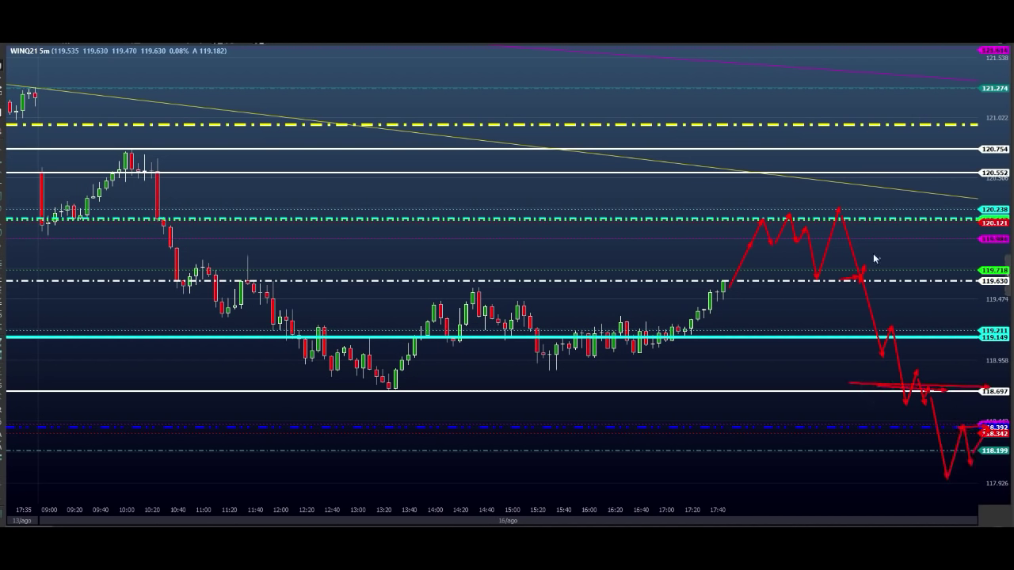
# - Sketch an alternative red path rebounding through 119.630 and 120.238 up to the 121.274 level
pyautogui.moveTo(819, 282)
pyautogui.mouseDown()
pyautogui.moveTo(900, 282)
pyautogui.moveTo(881, 349)
pyautogui.moveTo(905, 301)
pyautogui.moveTo(946, 281)
pyautogui.moveTo(933, 271)
pyautogui.moveTo(947, 270)
pyautogui.moveTo(953, 205)
pyautogui.mouseUp()
pyautogui.moveTo(956, 209); pyautogui.dragTo(966, 239)
pyautogui.moveTo(966, 239)
pyautogui.mouseDown()
pyautogui.moveTo(974, 214)
pyautogui.moveTo(962, 213)
pyautogui.mouseUp()
pyautogui.moveTo(967, 215); pyautogui.dragTo(988, 145)
pyautogui.moveTo(988, 145)
pyautogui.mouseDown()
pyautogui.moveTo(1000, 171)
pyautogui.moveTo(1010, 87)
pyautogui.mouseUp()
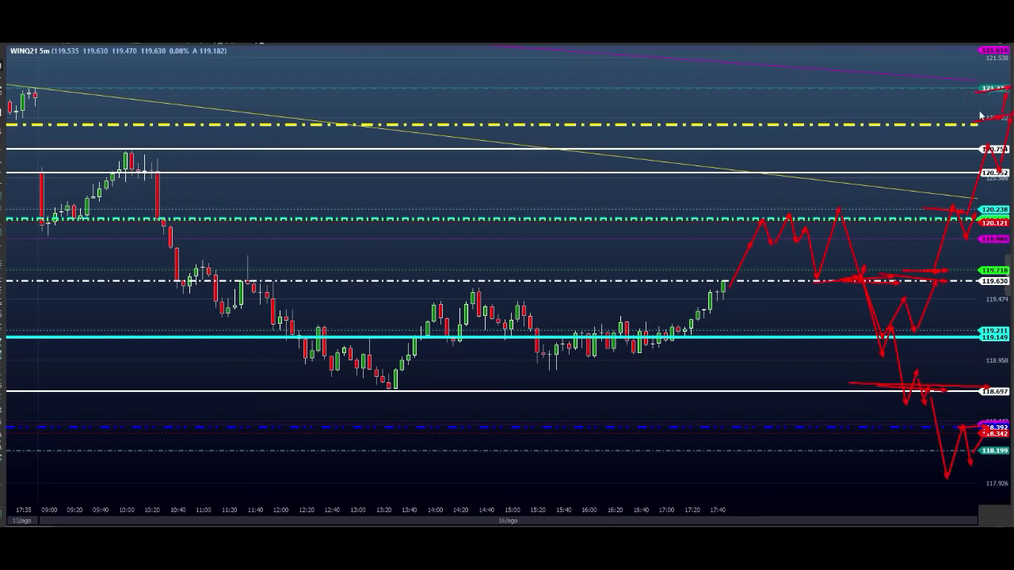
# - Mark the 118.697 support and extend the bearish path below 118.199 with red arrows, and clear all annotations
pyautogui.moveTo(283, 402)
pyautogui.mouseDown()
pyautogui.moveTo(901, 378)
pyautogui.moveTo(940, 465)
pyautogui.mouseUp()
pyautogui.moveTo(950, 458); pyautogui.dragTo(979, 437)
pyautogui.moveTo(988, 444)
pyautogui.mouseDown()
pyautogui.moveTo(1002, 526)
pyautogui.moveTo(987, 500)
pyautogui.mouseUp()
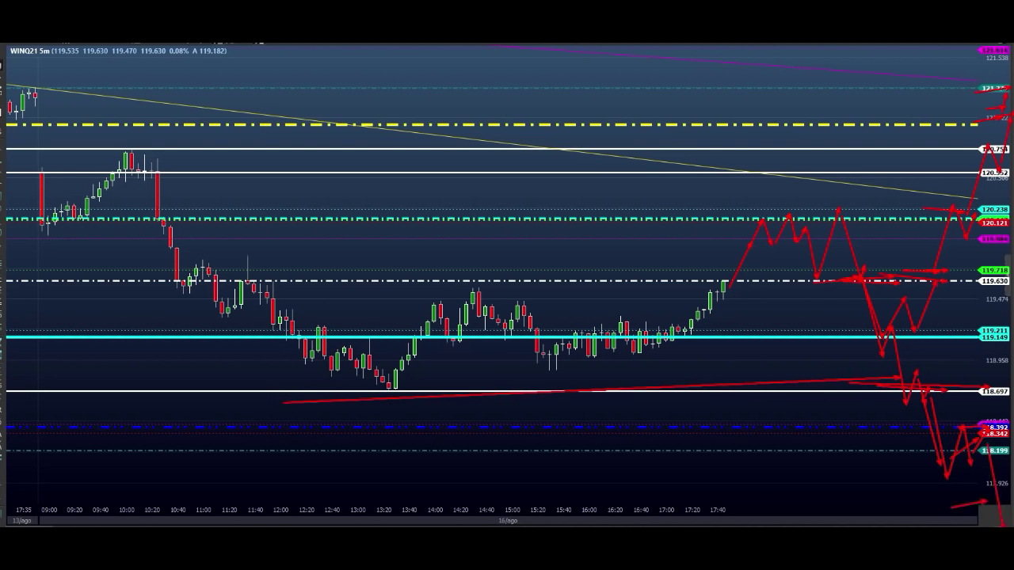
pyautogui.press('Escape')
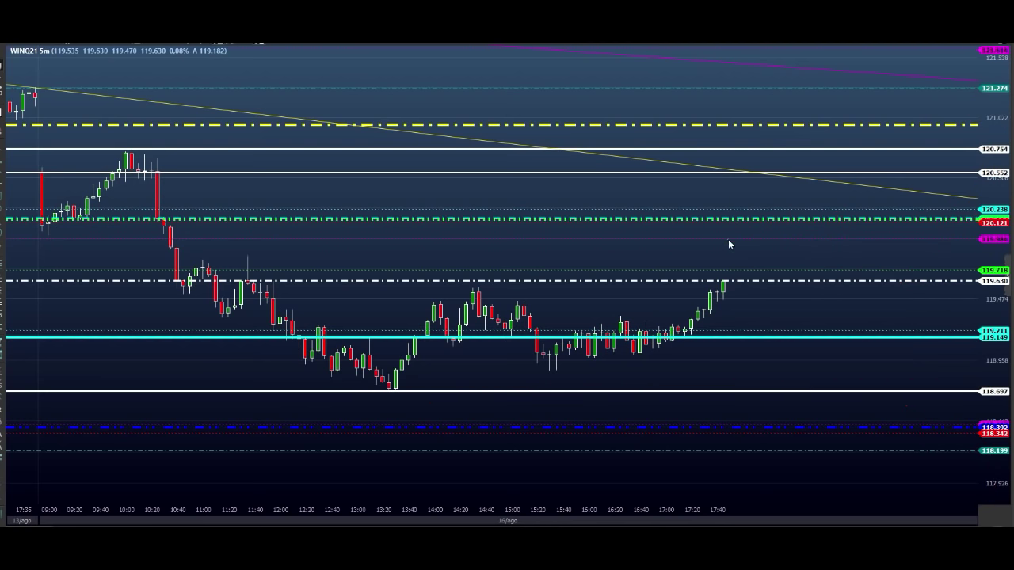
# - Sketch a red sideways path under 120.238 with a breakout above 121.274, mark the 120.238 resistance, and clear the annotations
pyautogui.moveTo(721, 240)
pyautogui.mouseDown()
pyautogui.moveTo(742, 237)
pyautogui.moveTo(757, 213)
pyautogui.moveTo(782, 247)
pyautogui.moveTo(820, 215)
pyautogui.moveTo(848, 186)
pyautogui.moveTo(890, 76)
pyautogui.moveTo(919, 72)
pyautogui.moveTo(963, 132)
pyautogui.mouseUp()
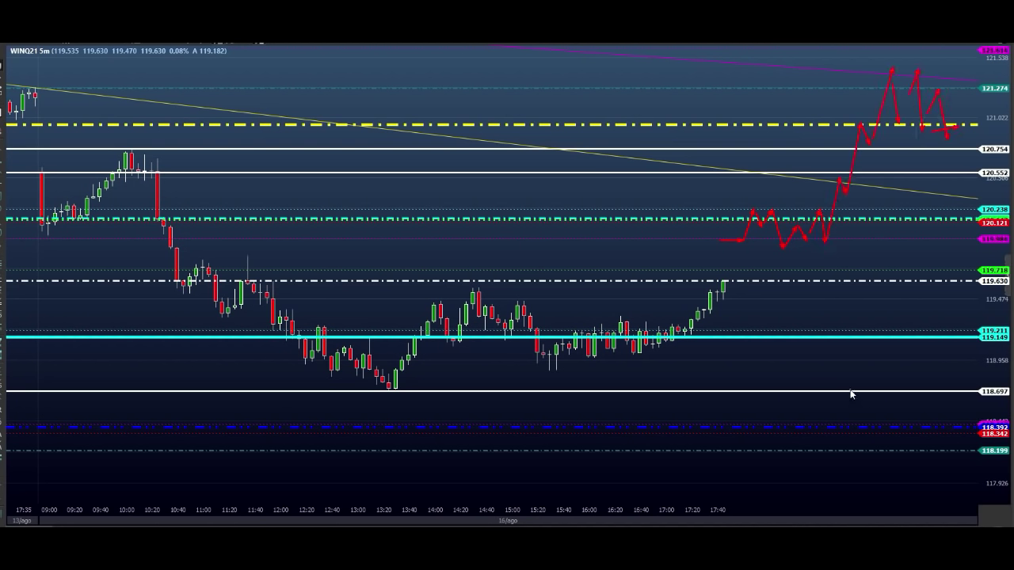
pyautogui.click(711, 206)
pyautogui.moveTo(808, 165); pyautogui.dragTo(828, 152)
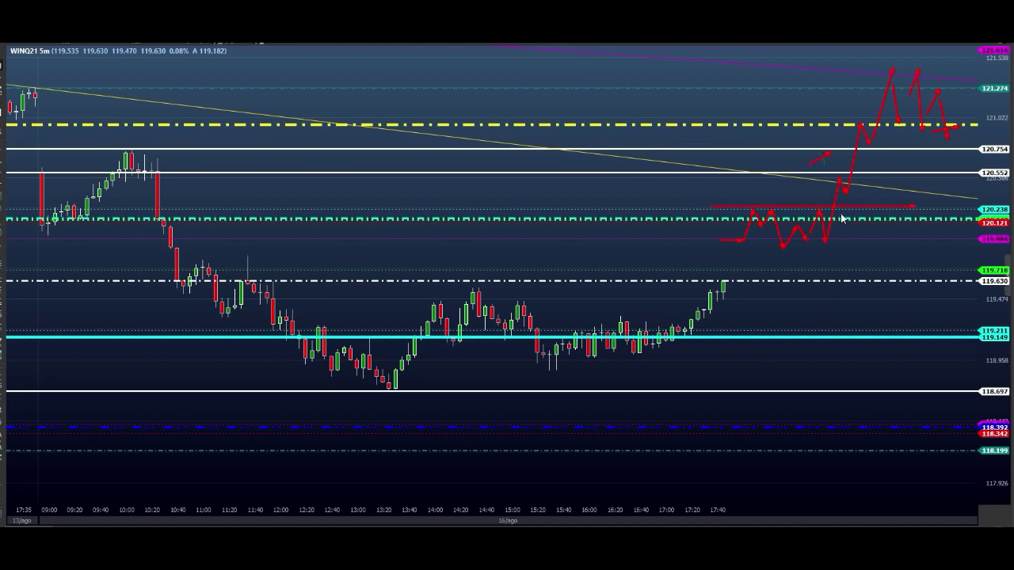
pyautogui.moveTo(839, 214)
pyautogui.mouseDown()
pyautogui.moveTo(862, 297)
pyautogui.moveTo(888, 279)
pyautogui.mouseUp()
pyautogui.press('Escape')
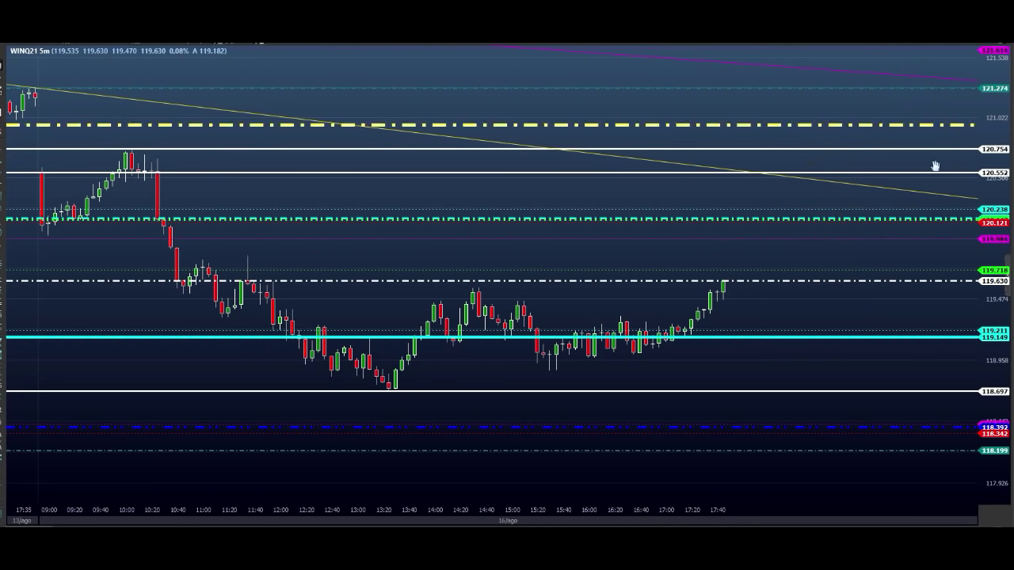
# - Switch to the WDOU21 5-minute chart and mark the opening candle's range, its downward turn and the zone around 5.308,87 in red
pyautogui.click(749, 197)
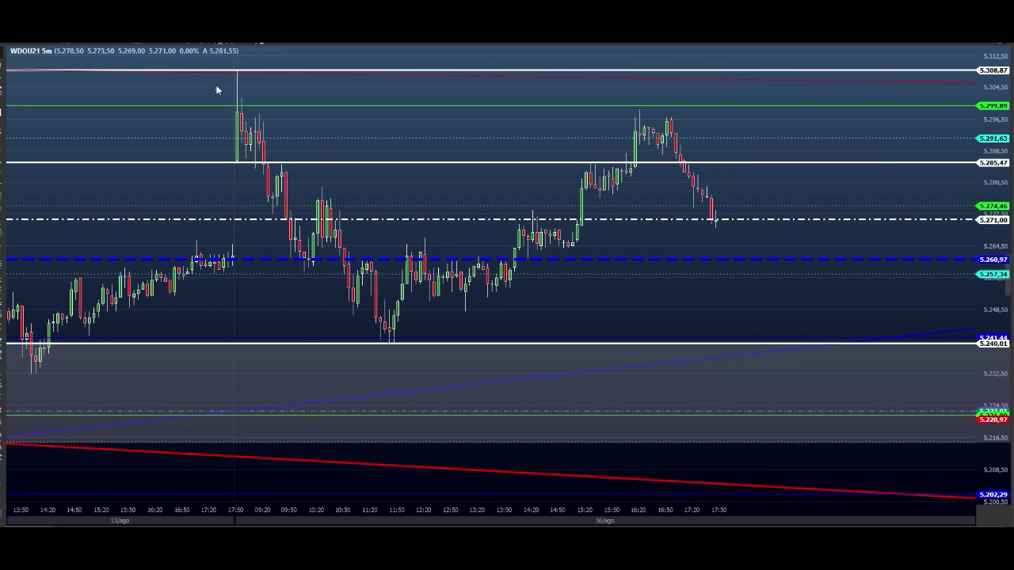
pyautogui.moveTo(228, 69)
pyautogui.mouseDown()
pyautogui.moveTo(231, 161)
pyautogui.moveTo(242, 158)
pyautogui.moveTo(246, 77)
pyautogui.moveTo(235, 74)
pyautogui.mouseUp()
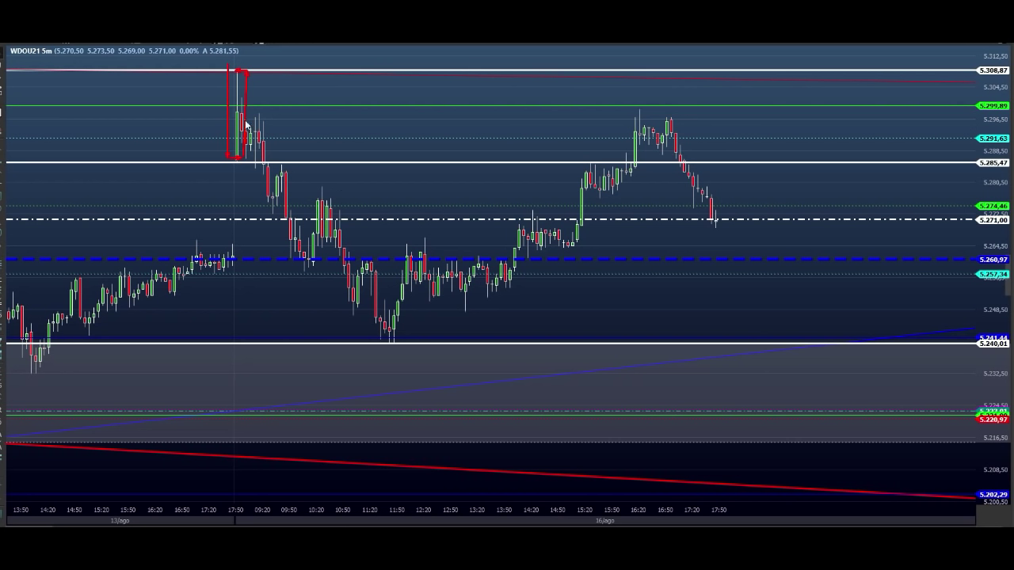
pyautogui.moveTo(246, 120); pyautogui.dragTo(316, 158)
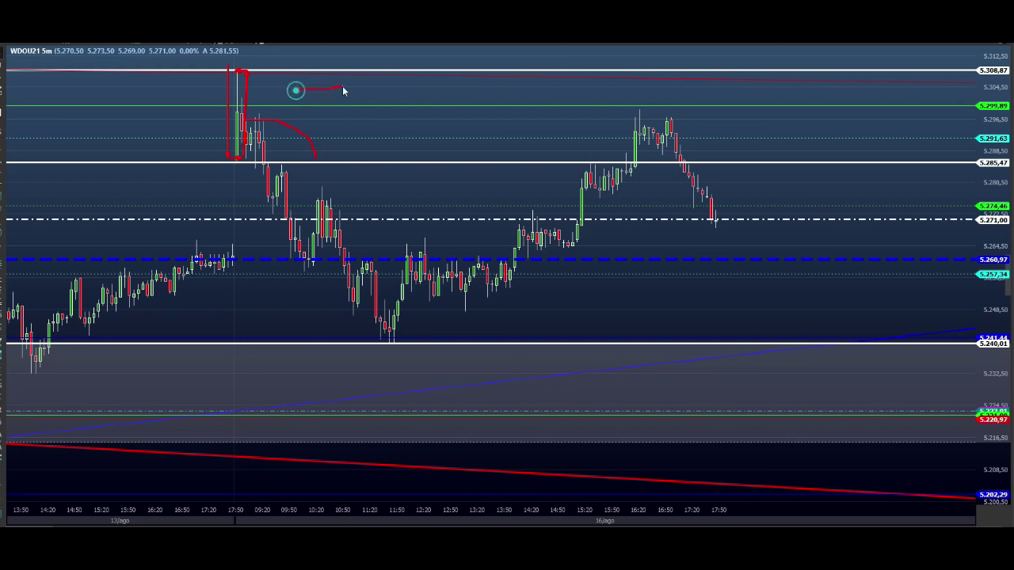
pyautogui.moveTo(340, 83); pyautogui.dragTo(306, 96)
pyautogui.moveTo(312, 79)
pyautogui.mouseDown()
pyautogui.moveTo(335, 93)
pyautogui.moveTo(373, 62)
pyautogui.mouseUp()
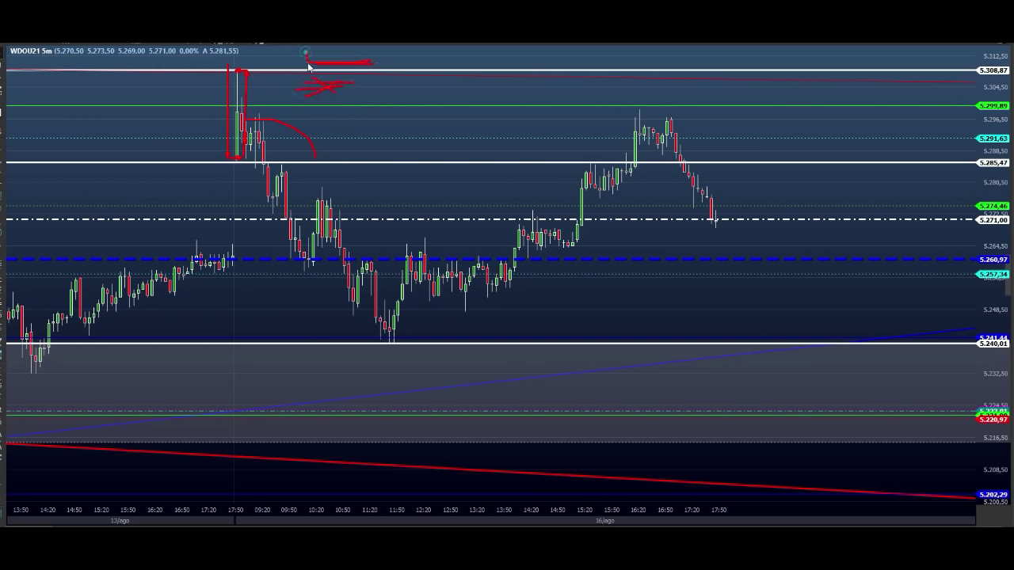
pyautogui.moveTo(308, 65)
pyautogui.mouseDown()
pyautogui.moveTo(386, 63)
pyautogui.moveTo(258, 56)
pyautogui.mouseUp()
# - Mark the bearish leg from 5.285,47 to the low near 5.274,46 and the selling areas above it in red
pyautogui.moveTo(268, 199)
pyautogui.mouseDown()
pyautogui.moveTo(261, 206)
pyautogui.moveTo(288, 210)
pyautogui.moveTo(270, 208)
pyautogui.mouseUp()
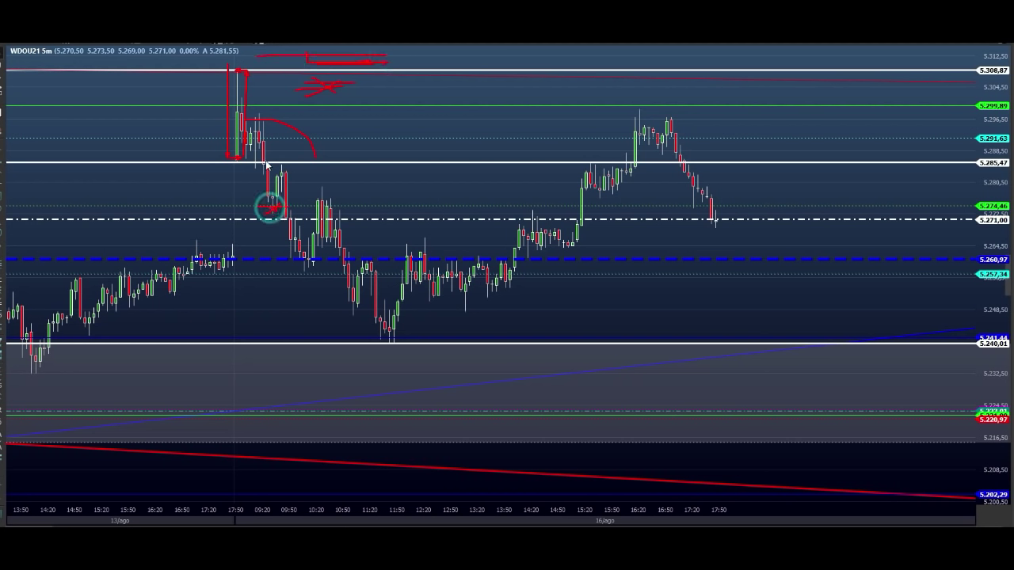
pyautogui.moveTo(266, 162); pyautogui.dragTo(266, 206)
pyautogui.moveTo(288, 131); pyautogui.dragTo(342, 126)
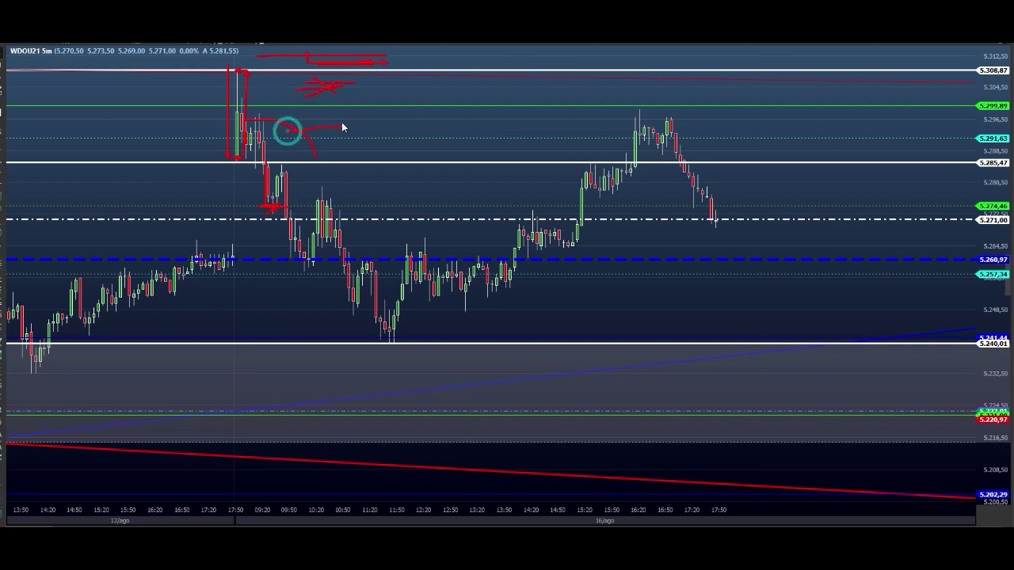
pyautogui.click(301, 82)
pyautogui.click(301, 56)
pyautogui.click(317, 56)
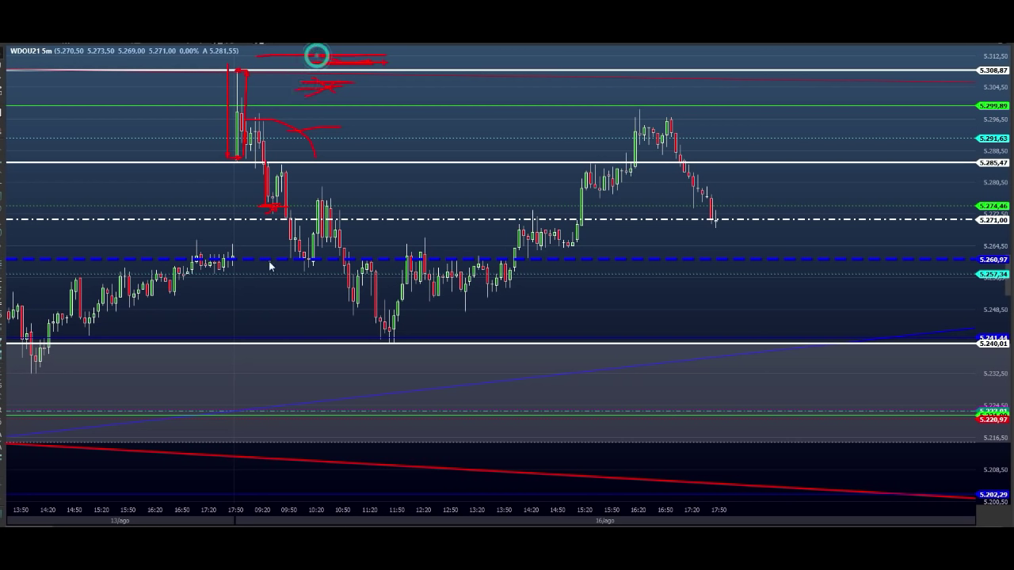
# - Mark the two successive morning lows, draw a curved red decline from 5.308,87 to below 5.240,01, and clear the annotations
pyautogui.moveTo(307, 255)
pyautogui.mouseDown()
pyautogui.moveTo(287, 282)
pyautogui.moveTo(316, 269)
pyautogui.mouseUp()
pyautogui.moveTo(357, 329)
pyautogui.mouseDown()
pyautogui.moveTo(388, 330)
pyautogui.moveTo(357, 339)
pyautogui.mouseUp()
pyautogui.moveTo(367, 323); pyautogui.dragTo(383, 333)
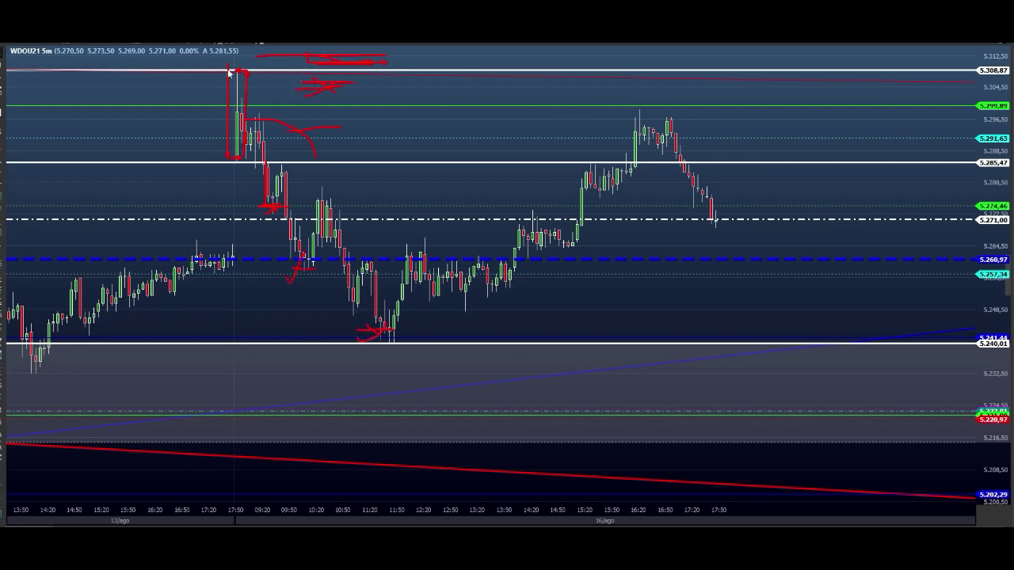
pyautogui.moveTo(228, 71)
pyautogui.mouseDown()
pyautogui.moveTo(305, 136)
pyautogui.moveTo(446, 390)
pyautogui.mouseUp()
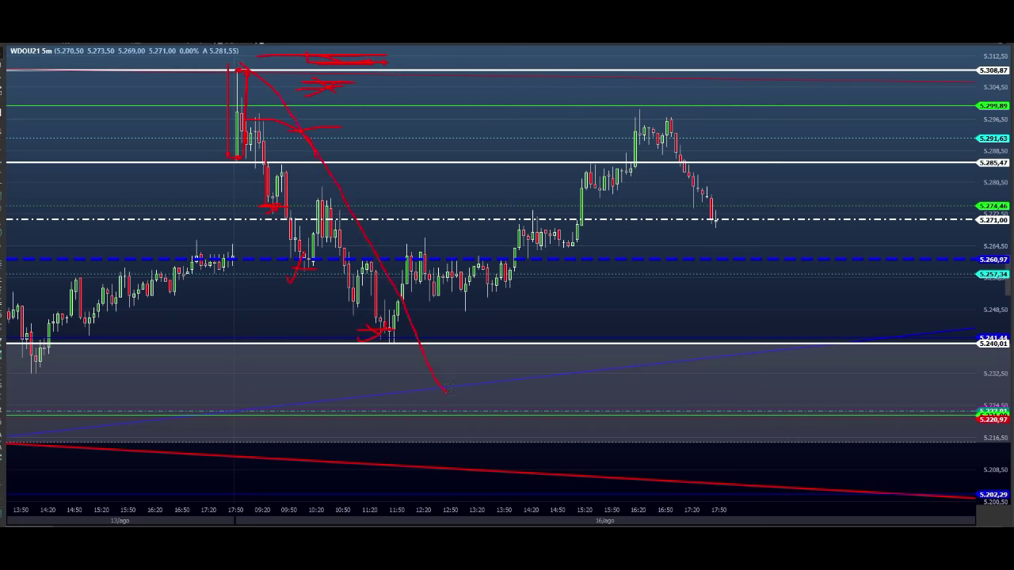
pyautogui.press('Escape')
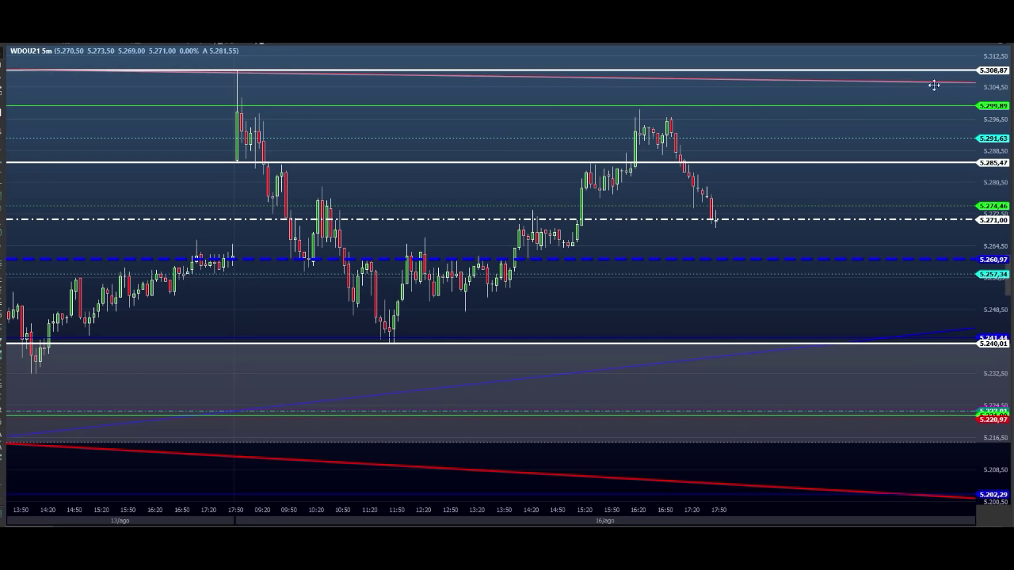
# - Mark the 5.308,87 level, the fall after 09:50 and a horizontal support near 5.248,50 in red, and clear the annotations
pyautogui.click(306, 71)
pyautogui.click(291, 204)
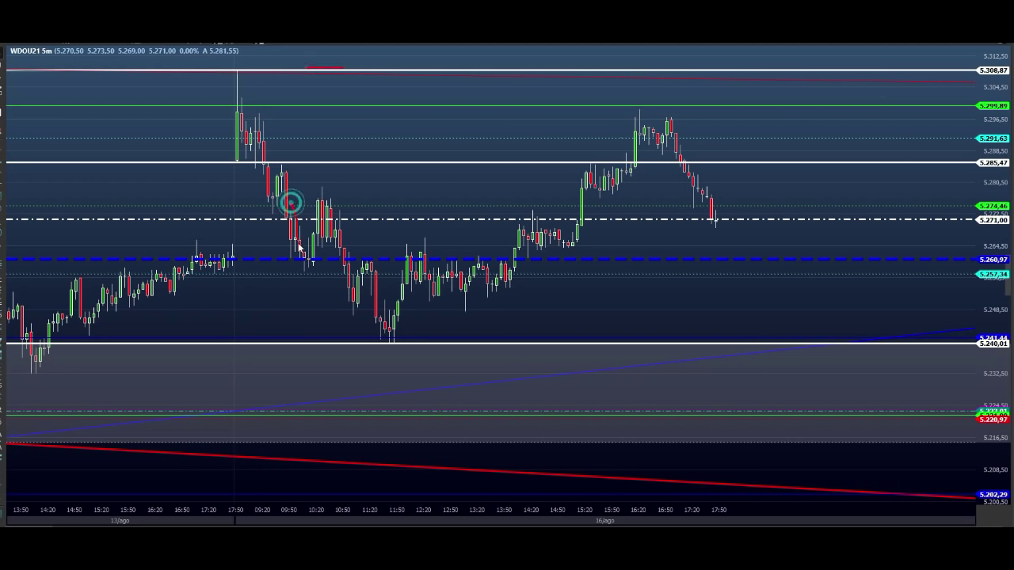
pyautogui.moveTo(299, 248); pyautogui.dragTo(297, 274)
pyautogui.moveTo(299, 291)
pyautogui.mouseDown()
pyautogui.moveTo(301, 318)
pyautogui.moveTo(463, 312)
pyautogui.mouseUp()
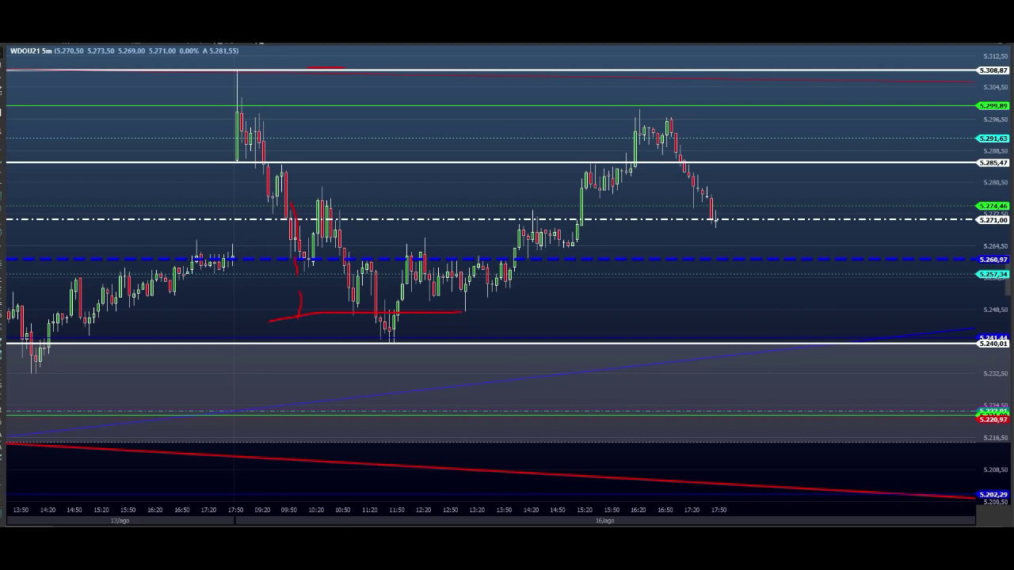
pyautogui.press('Escape')
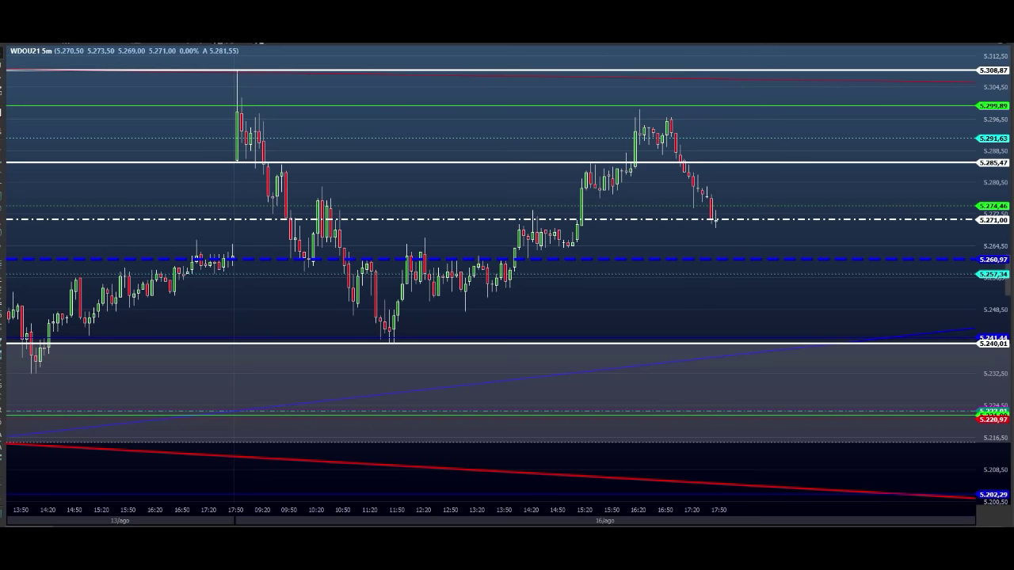
# - Compress the WDOU21 price scale slightly to show a wider range of prices
pyautogui.moveTo(997, 95); pyautogui.dragTo(992, 111)
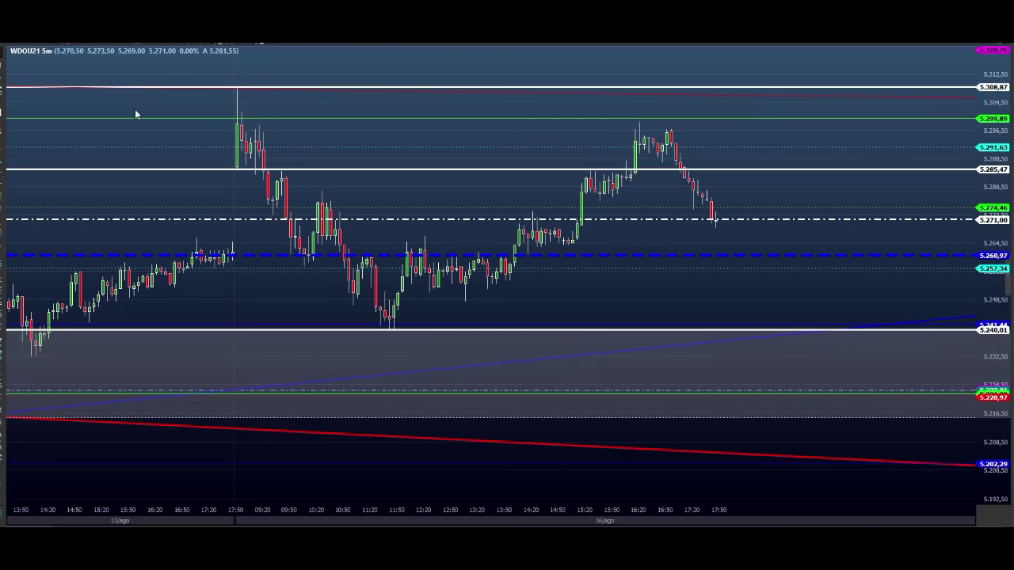
# - Mark the late-afternoon tops near 5.296,50 with a horizontal red arrow and draw a rising red line from the low at 5.240,01
pyautogui.scroll(-1, 208, 49)
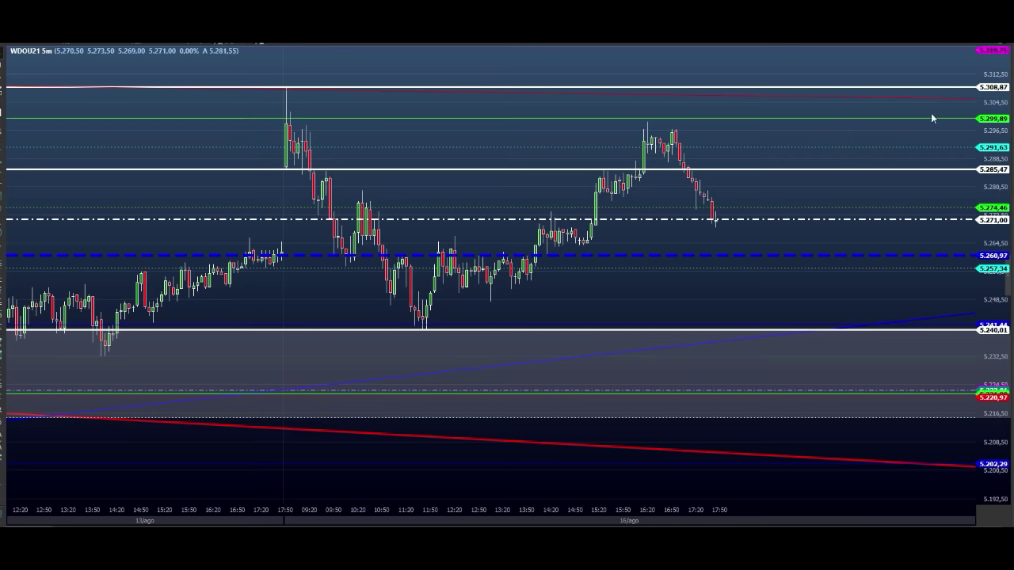
pyautogui.moveTo(988, 108); pyautogui.dragTo(993, 123)
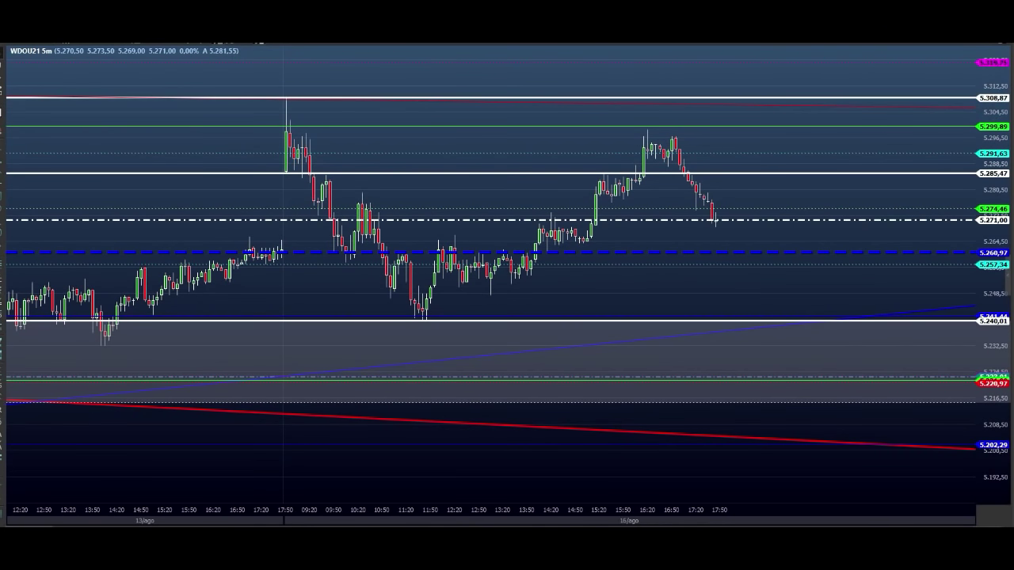
pyautogui.moveTo(765, 82); pyautogui.dragTo(683, 82)
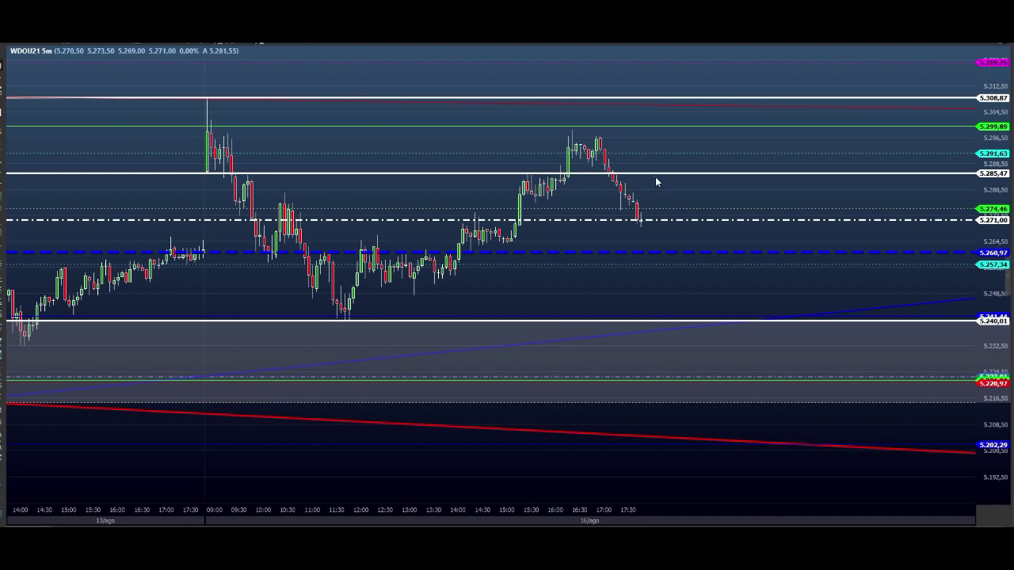
pyautogui.moveTo(537, 138); pyautogui.dragTo(657, 139)
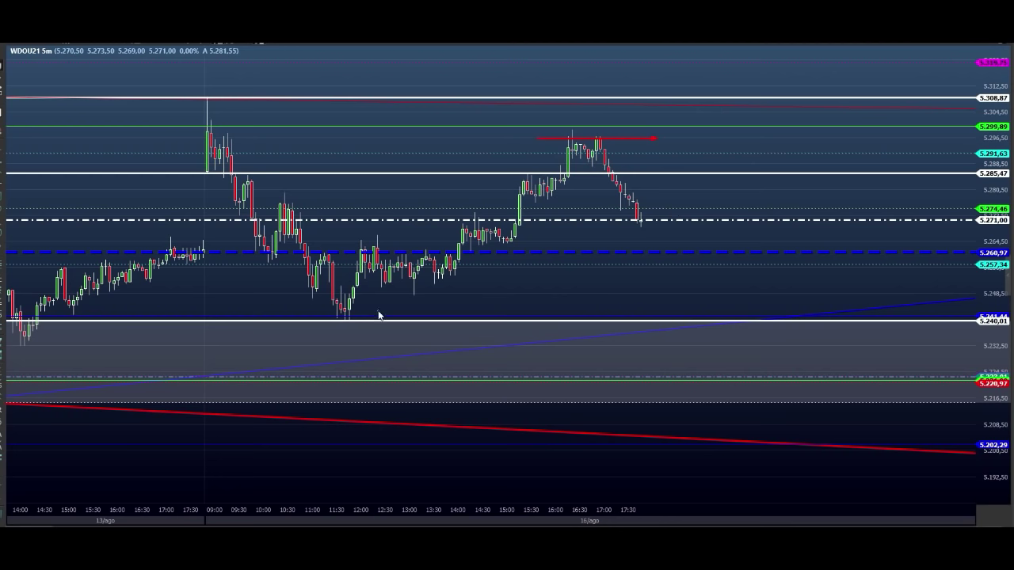
pyautogui.moveTo(362, 322); pyautogui.dragTo(713, 145)
# - Sketch a red zigzag path rising from 5.271,00 and falling back through lower highs, with a horizontal support line at 5.271,00
pyautogui.moveTo(648, 219)
pyautogui.mouseDown()
pyautogui.moveTo(690, 153)
pyautogui.moveTo(718, 167)
pyautogui.moveTo(727, 151)
pyautogui.moveTo(760, 218)
pyautogui.mouseUp()
pyautogui.moveTo(783, 162); pyautogui.dragTo(782, 161)
pyautogui.moveTo(782, 161); pyautogui.dragTo(792, 193)
pyautogui.moveTo(792, 192); pyautogui.dragTo(799, 177)
pyautogui.moveTo(800, 177); pyautogui.dragTo(815, 231)
pyautogui.moveTo(545, 219); pyautogui.dragTo(883, 221)
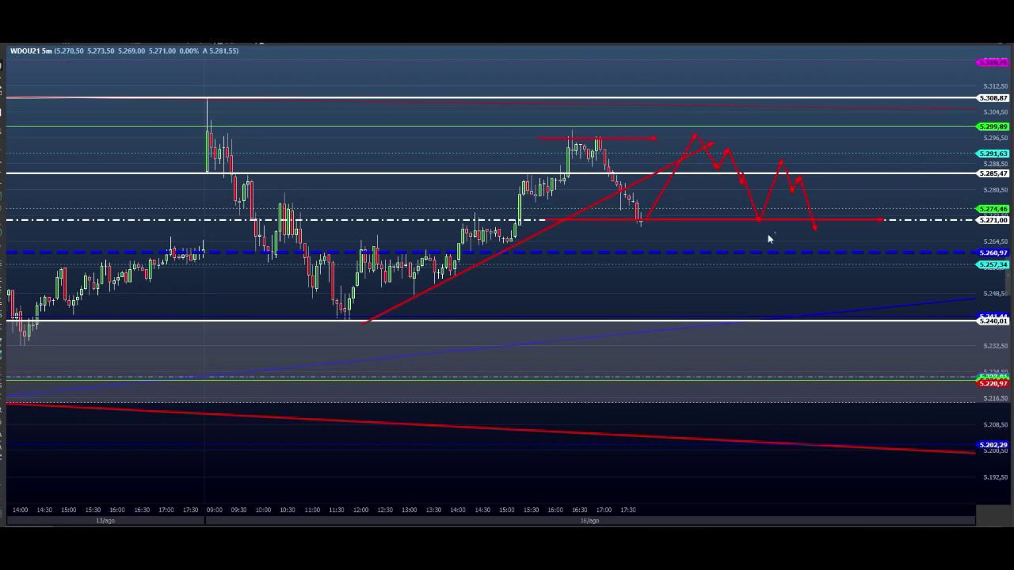
# - Sketch a short red drop from 5.271,00 to below 5.257,34 and draw a descending resistance line from the afternoon high
pyautogui.moveTo(648, 222)
pyautogui.mouseDown()
pyautogui.moveTo(657, 267)
pyautogui.moveTo(690, 260)
pyautogui.mouseUp()
pyautogui.moveTo(638, 221); pyautogui.dragTo(824, 222)
pyautogui.moveTo(577, 138); pyautogui.dragTo(924, 191)
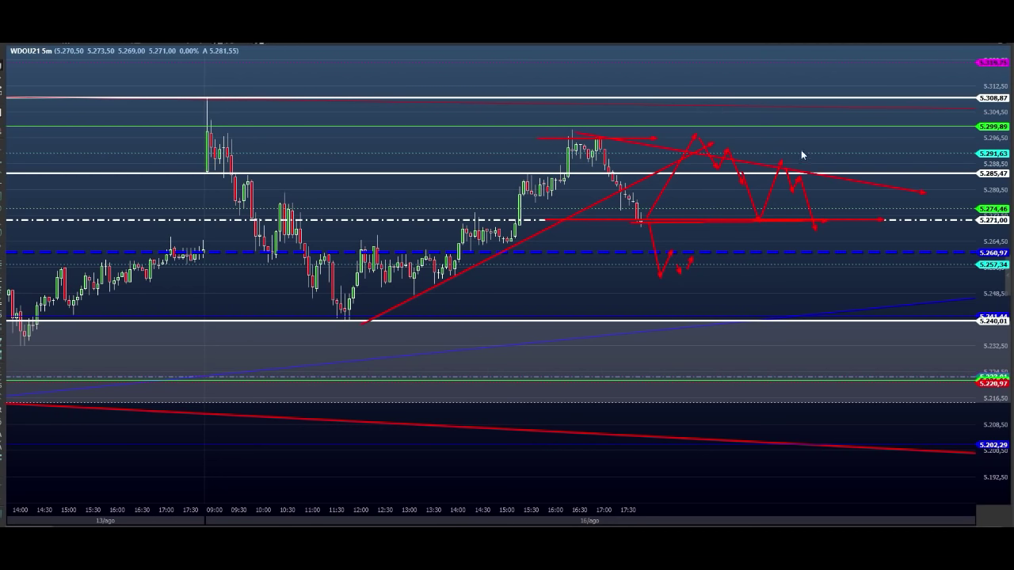
# - Mark the horizontal resistance between 5.291,63 and 5.296,50 and sketch a red zigzag breakout rising to the upper magenta level
pyautogui.moveTo(799, 149); pyautogui.dragTo(875, 149)
pyautogui.moveTo(697, 141); pyautogui.dragTo(907, 142)
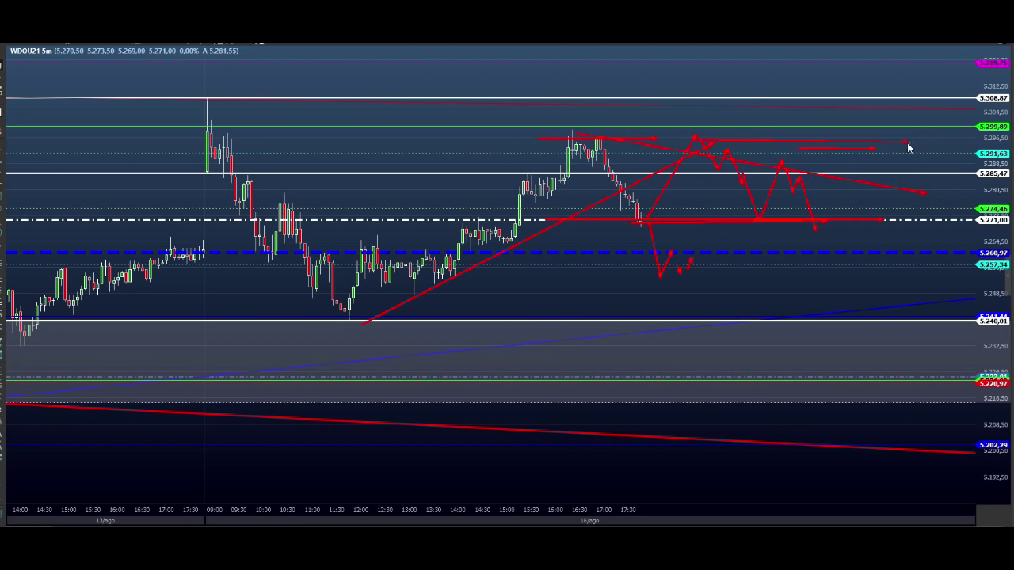
pyautogui.moveTo(835, 158); pyautogui.dragTo(875, 118)
pyautogui.moveTo(878, 119); pyautogui.dragTo(896, 138)
pyautogui.moveTo(900, 133)
pyautogui.mouseDown()
pyautogui.moveTo(927, 85)
pyautogui.moveTo(961, 116)
pyautogui.moveTo(973, 61)
pyautogui.mouseUp()
# - Sketch a red fall below 5.271,00 into a boxed range around 5.240,01 and retrace the descending line from the afternoon high
pyautogui.moveTo(814, 232)
pyautogui.mouseDown()
pyautogui.moveTo(835, 328)
pyautogui.moveTo(877, 323)
pyautogui.moveTo(811, 297)
pyautogui.moveTo(815, 331)
pyautogui.moveTo(875, 329)
pyautogui.mouseUp()
pyautogui.moveTo(803, 312); pyautogui.dragTo(805, 303)
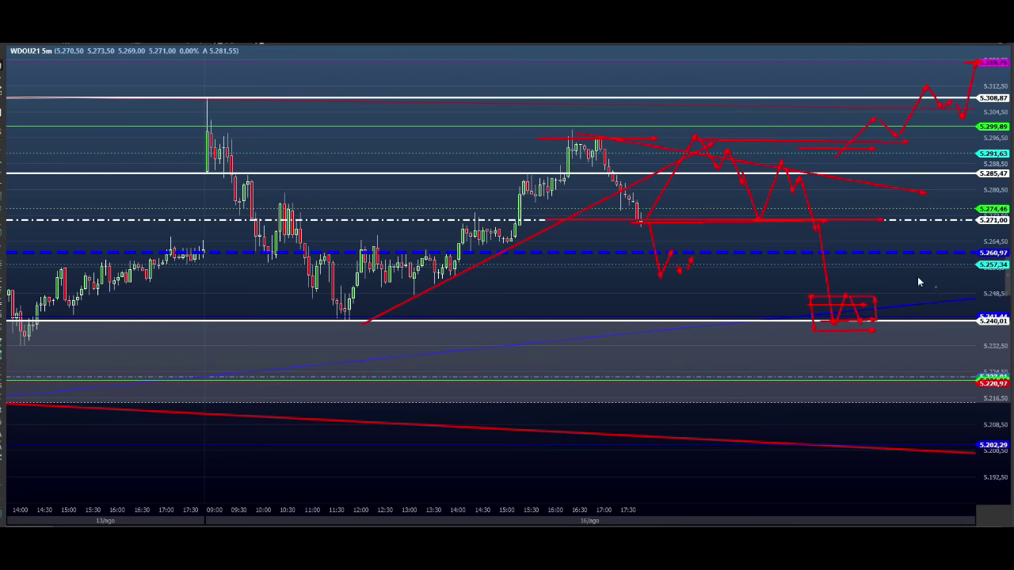
pyautogui.moveTo(568, 130); pyautogui.dragTo(958, 204)
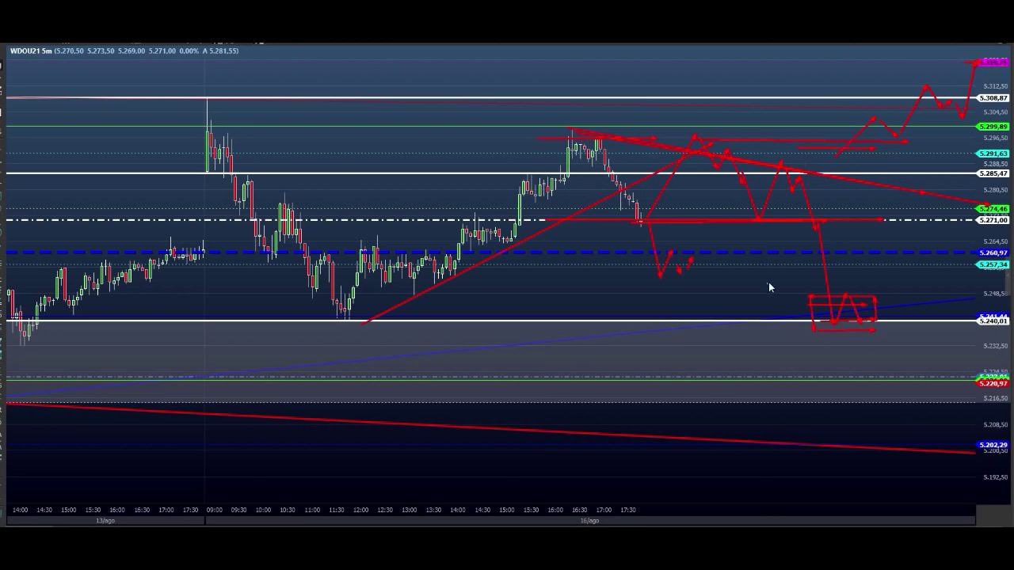
# - Mark the zone between 5.271,00 and 5.257,34 and the levels above it towards 5.296,50 with short red arrows
pyautogui.moveTo(645, 222)
pyautogui.mouseDown()
pyautogui.moveTo(640, 267)
pyautogui.moveTo(670, 242)
pyautogui.moveTo(676, 215)
pyautogui.mouseUp()
pyautogui.moveTo(677, 215); pyautogui.dragTo(649, 215)
pyautogui.moveTo(604, 265); pyautogui.dragTo(631, 265)
pyautogui.click(644, 221)
pyautogui.click(649, 267)
pyautogui.moveTo(687, 221)
pyautogui.mouseDown()
pyautogui.moveTo(692, 179)
pyautogui.moveTo(715, 184)
pyautogui.mouseUp()
pyautogui.click(679, 143)
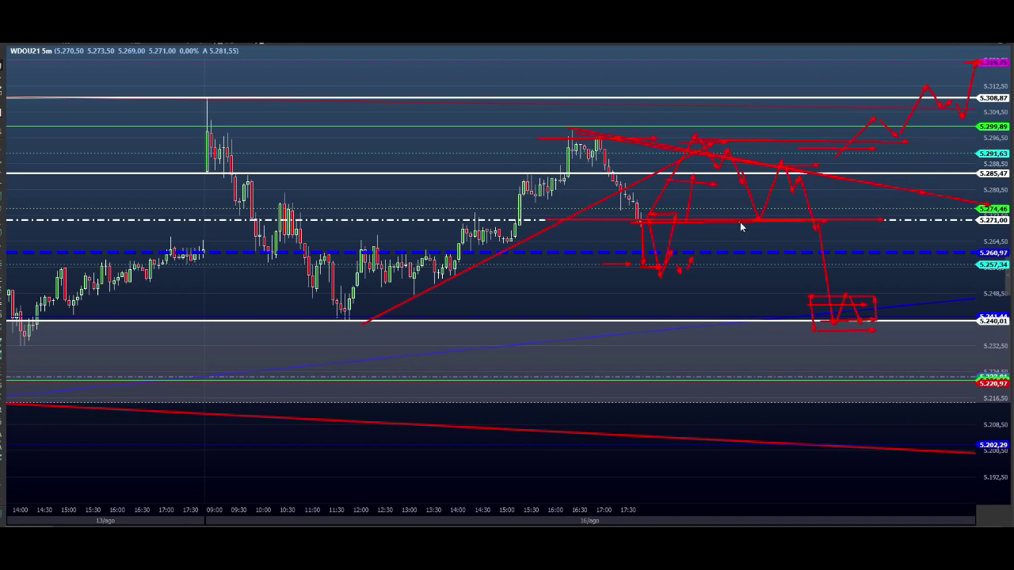
# - Outline the area around 5.271,00, sketch a dip and recovery below 5.296,50 in red, and clear the annotations
pyautogui.moveTo(650, 188); pyautogui.dragTo(635, 243)
pyautogui.moveTo(633, 244); pyautogui.dragTo(666, 244)
pyautogui.moveTo(669, 240); pyautogui.dragTo(675, 210)
pyautogui.moveTo(679, 204); pyautogui.dragTo(644, 204)
pyautogui.moveTo(697, 138); pyautogui.dragTo(694, 175)
pyautogui.moveTo(694, 176)
pyautogui.mouseDown()
pyautogui.moveTo(728, 176)
pyautogui.moveTo(729, 139)
pyautogui.mouseUp()
pyautogui.moveTo(660, 288)
pyautogui.mouseDown()
pyautogui.moveTo(681, 265)
pyautogui.moveTo(678, 279)
pyautogui.mouseUp()
pyautogui.press('Escape')
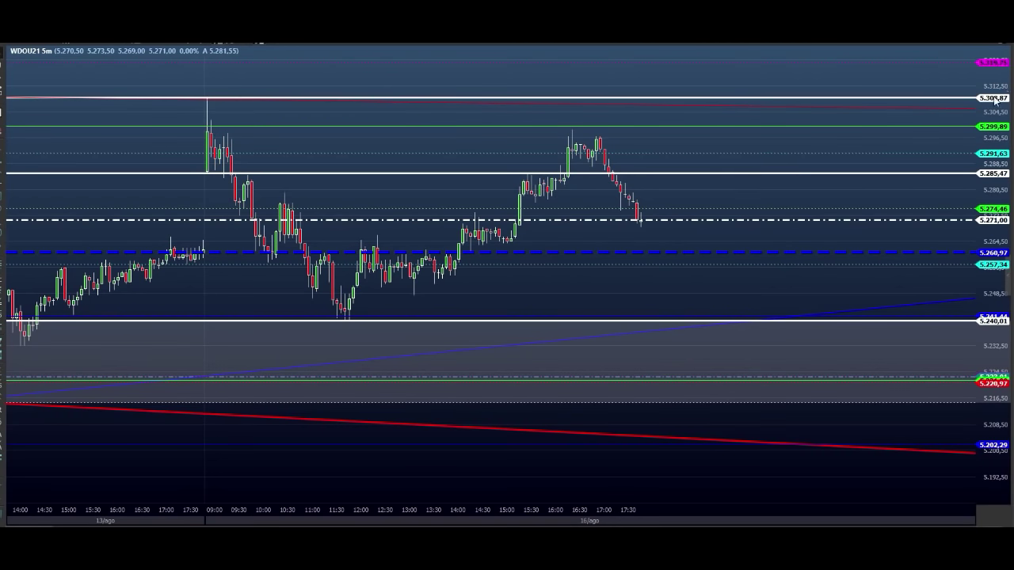
# - Sketch a red zigzag rally from 5.271,00 through 5.308,87 to above the magenta level, ending with a pullback
pyautogui.click(656, 221)
pyautogui.click(713, 72)
pyautogui.moveTo(727, 105); pyautogui.dragTo(748, 52)
pyautogui.moveTo(748, 52); pyautogui.dragTo(770, 87)
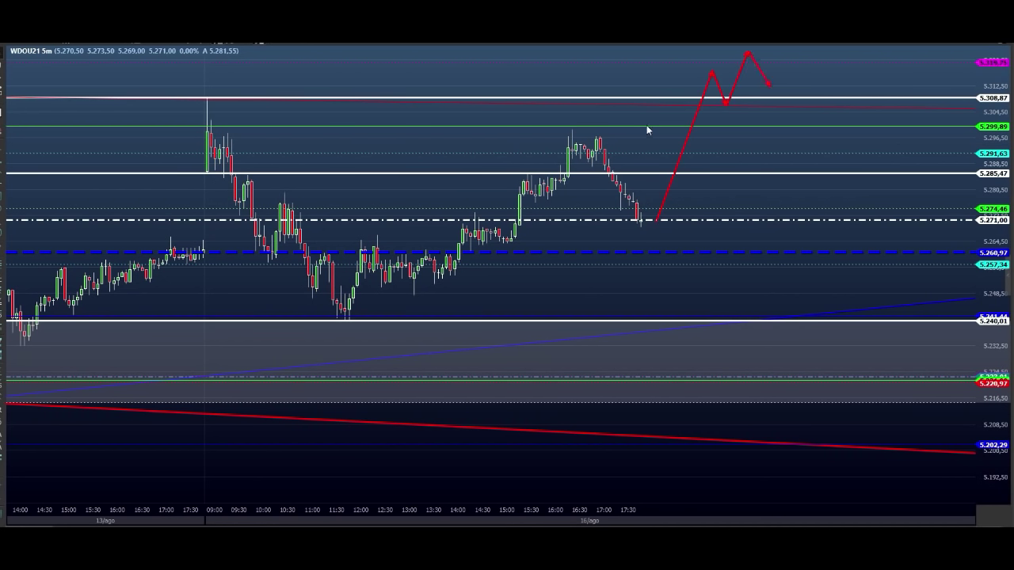
# - Mark the levels near 5.299,89, 5.291,63 and the magenta line, and draw a descending red line from the afternoon high to 5.271,00
pyautogui.moveTo(654, 124); pyautogui.dragTo(742, 125)
pyautogui.moveTo(641, 159); pyautogui.dragTo(727, 159)
pyautogui.click(568, 127)
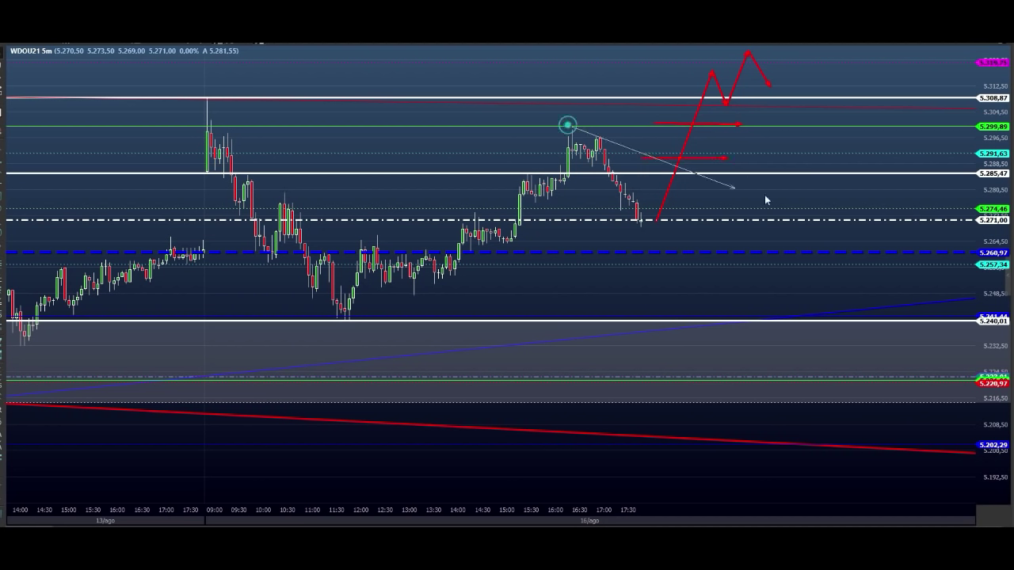
pyautogui.click(823, 218)
pyautogui.click(719, 57)
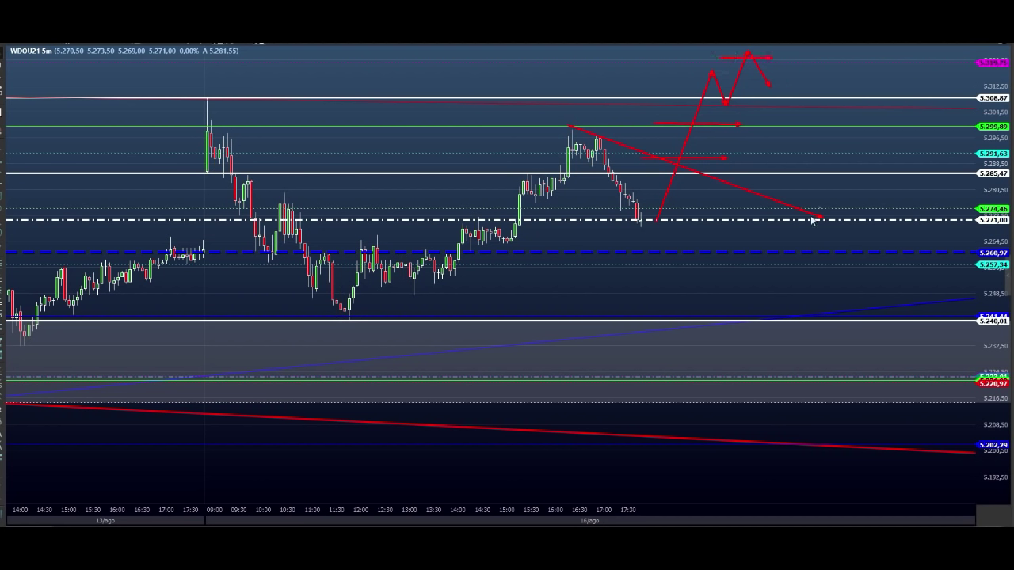
# - Sketch a red bearish path from 5.285,47 towards 5.240,01, with a rebound to about 5.291,63 and a final fall to 5.220,97
pyautogui.click(689, 170)
pyautogui.click(703, 256)
pyautogui.click(725, 231)
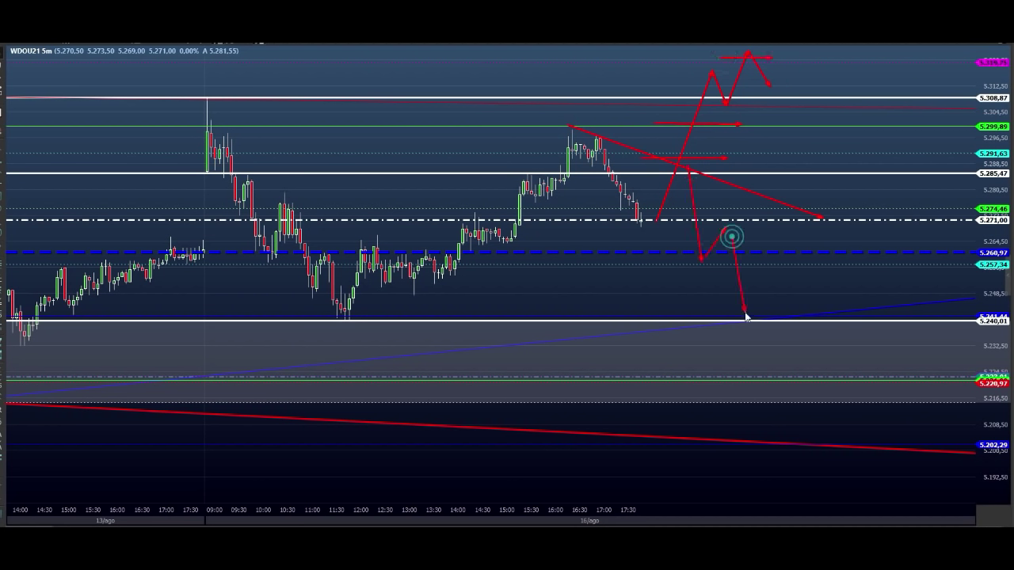
pyautogui.click(744, 309)
pyautogui.click(807, 208)
pyautogui.click(831, 236)
pyautogui.moveTo(850, 206)
pyautogui.mouseDown()
pyautogui.moveTo(884, 152)
pyautogui.moveTo(921, 389)
pyautogui.mouseUp()
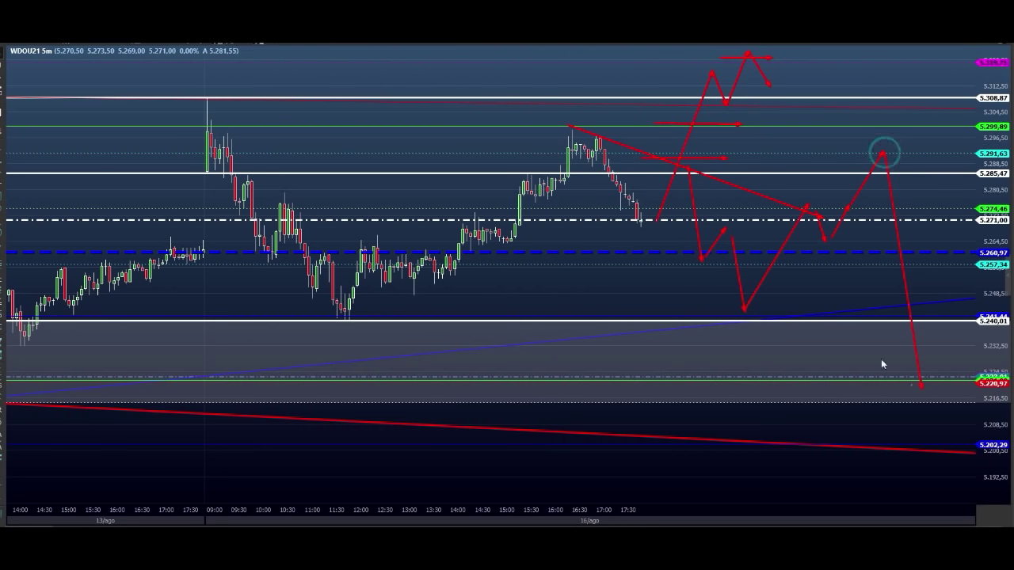
# - Draw long horizontal red lines from the morning low near 5.248,50, the opening area above 5.291,63 and the 14:30 high near 5.271,00
pyautogui.moveTo(858, 317); pyautogui.dragTo(918, 309)
pyautogui.click(347, 302)
pyautogui.click(926, 299)
pyautogui.click(207, 146)
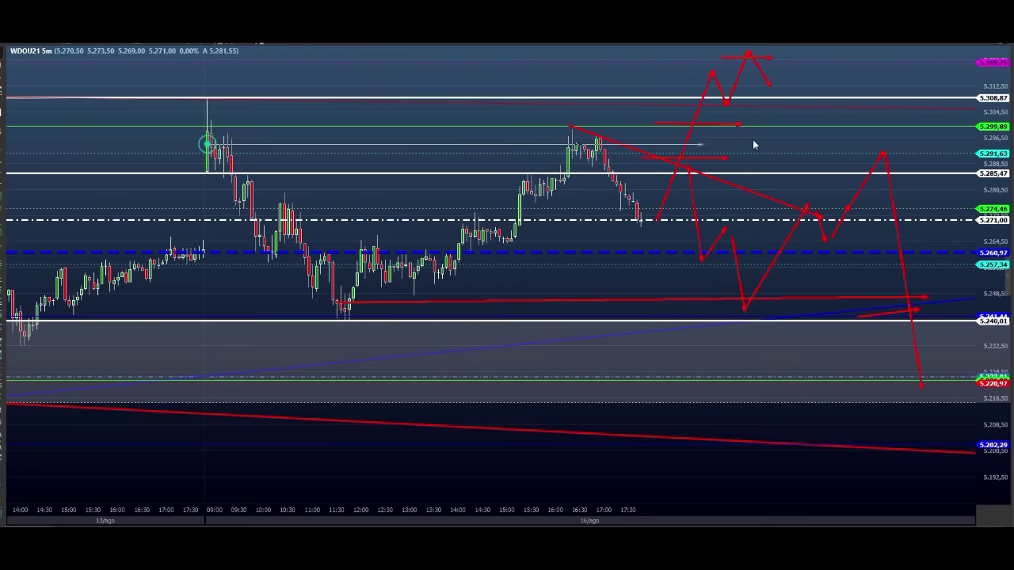
pyautogui.click(983, 147)
pyautogui.click(477, 218)
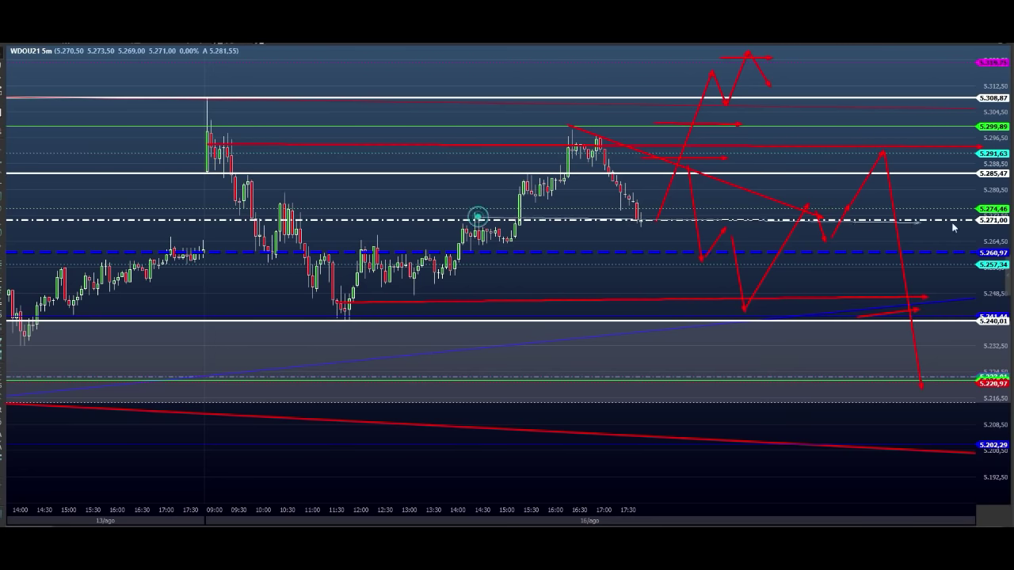